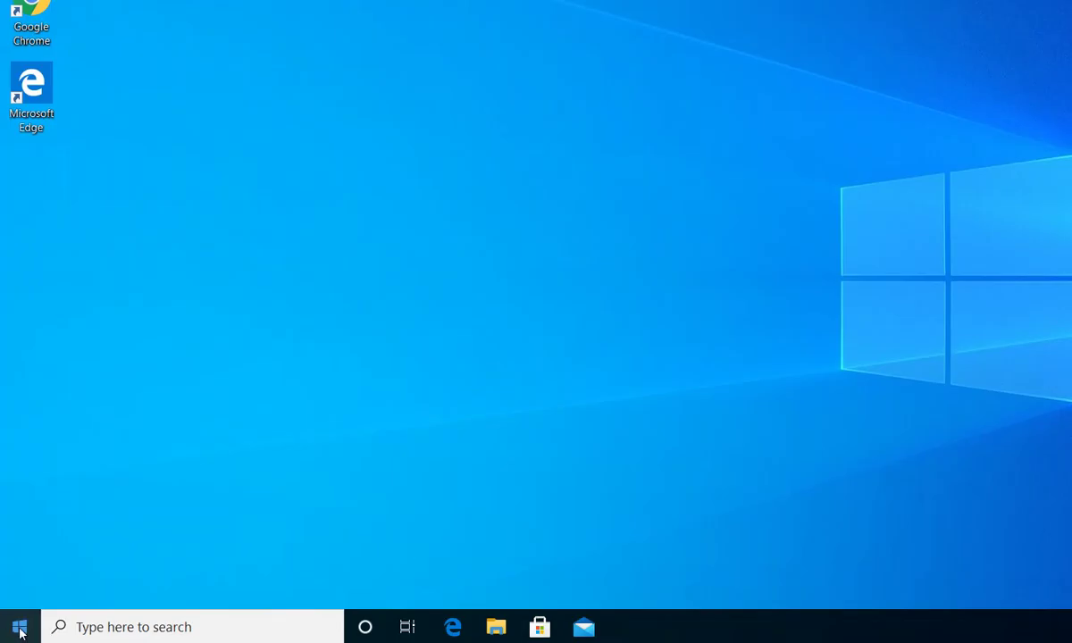
- Search the computer's installed apps for "notep" to check whether Notepad++ is present, then dismiss the search
{"action": "left_click", "coordinate": [20, 628]}
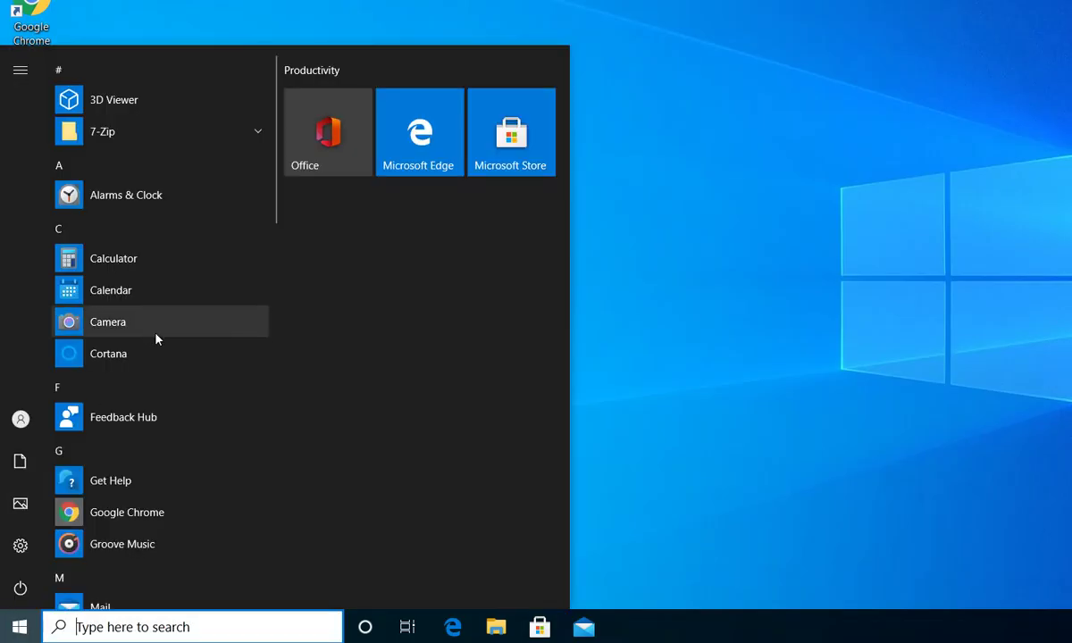
{"action": "left_click", "coordinate": [126, 627]}
{"action": "type", "text": "notep"}
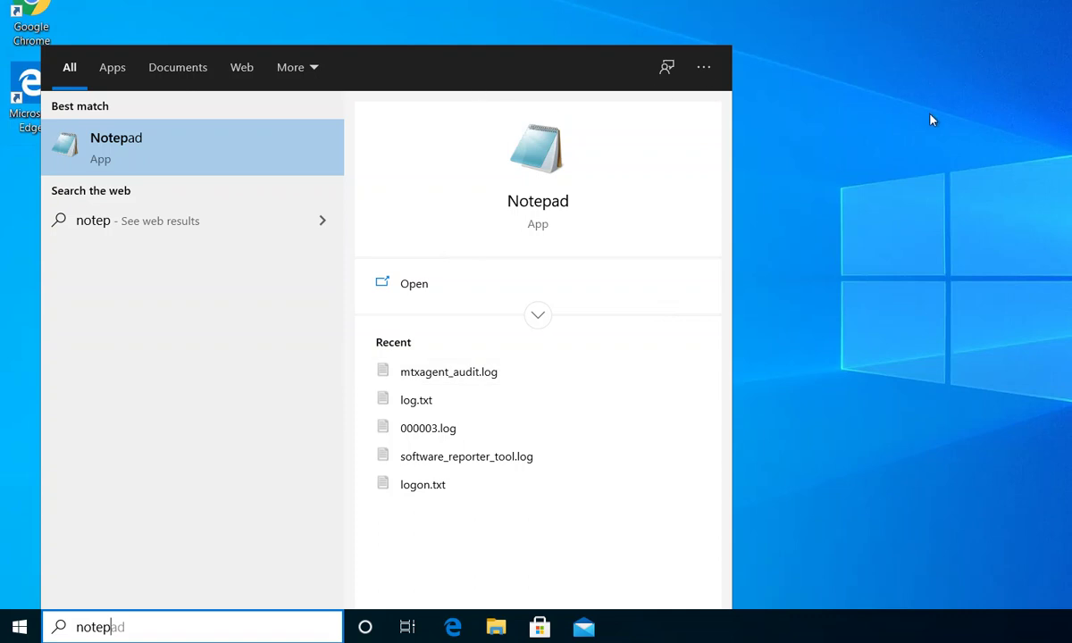
{"action": "left_click", "coordinate": [999, 150]}
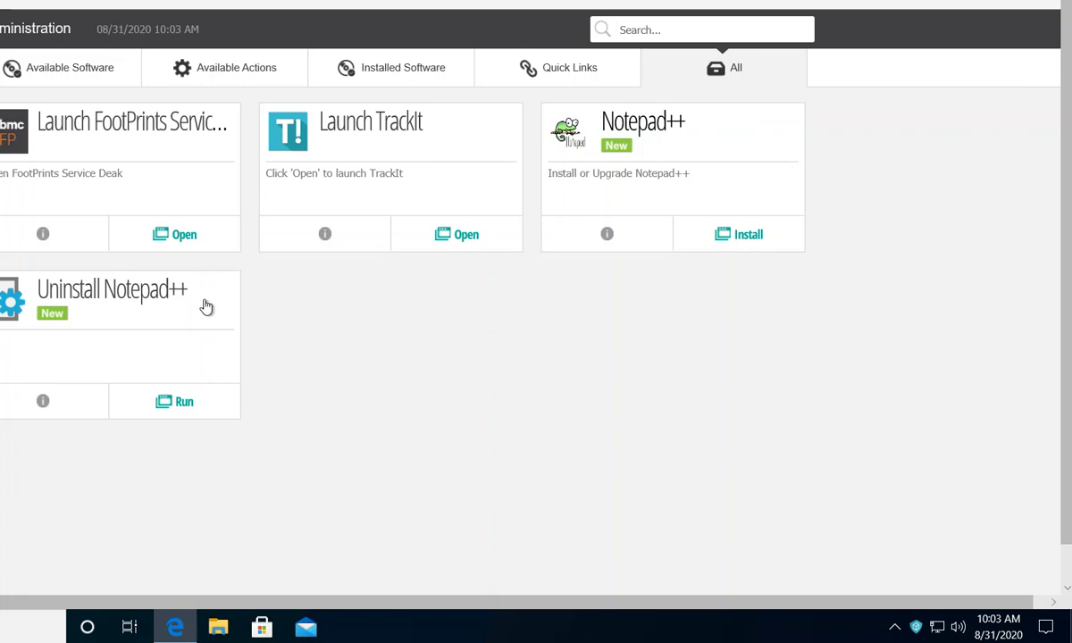
- Install Notepad++ from the MyApps page and acknowledge the completion notice
{"action": "left_click", "coordinate": [748, 236]}
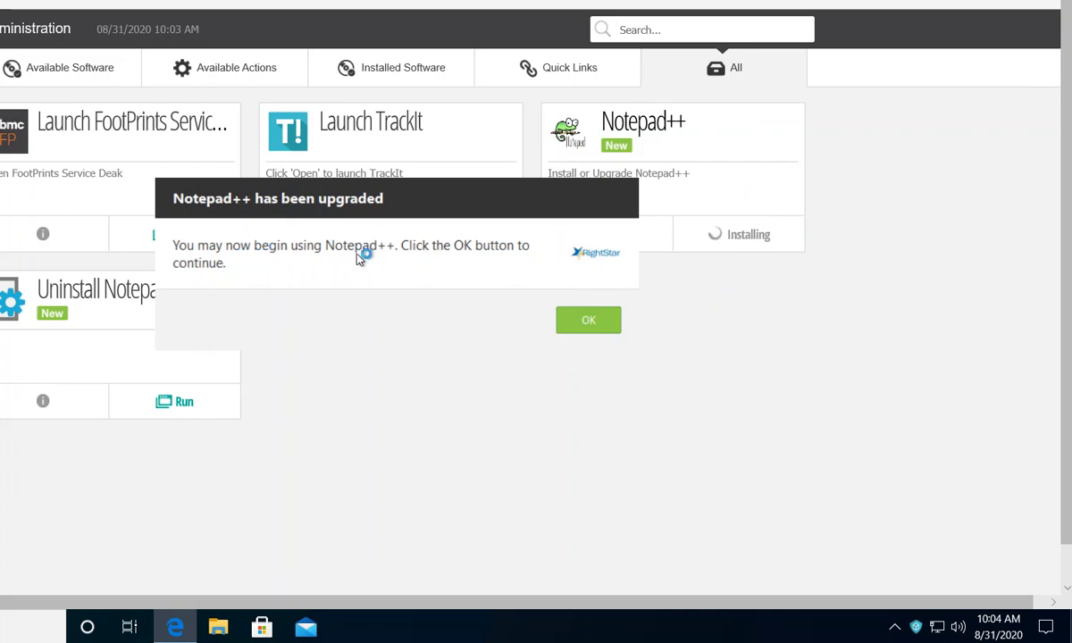
{"action": "left_click", "coordinate": [587, 319]}
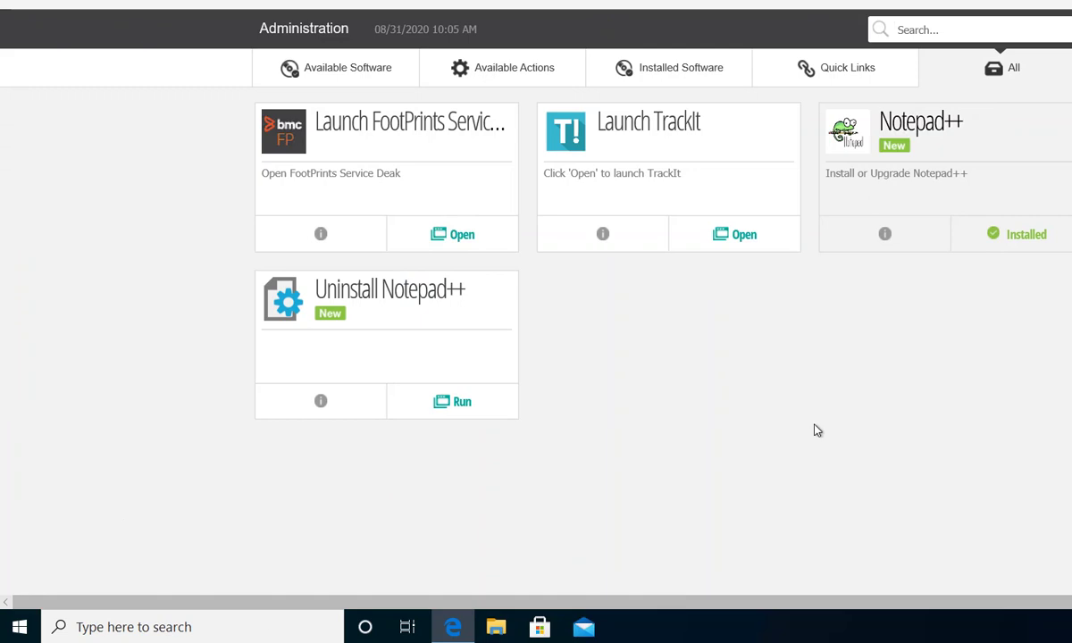
- Search Windows for "notep", launch Notepad++ and check its version in the About information
{"action": "left_click", "coordinate": [19, 628]}
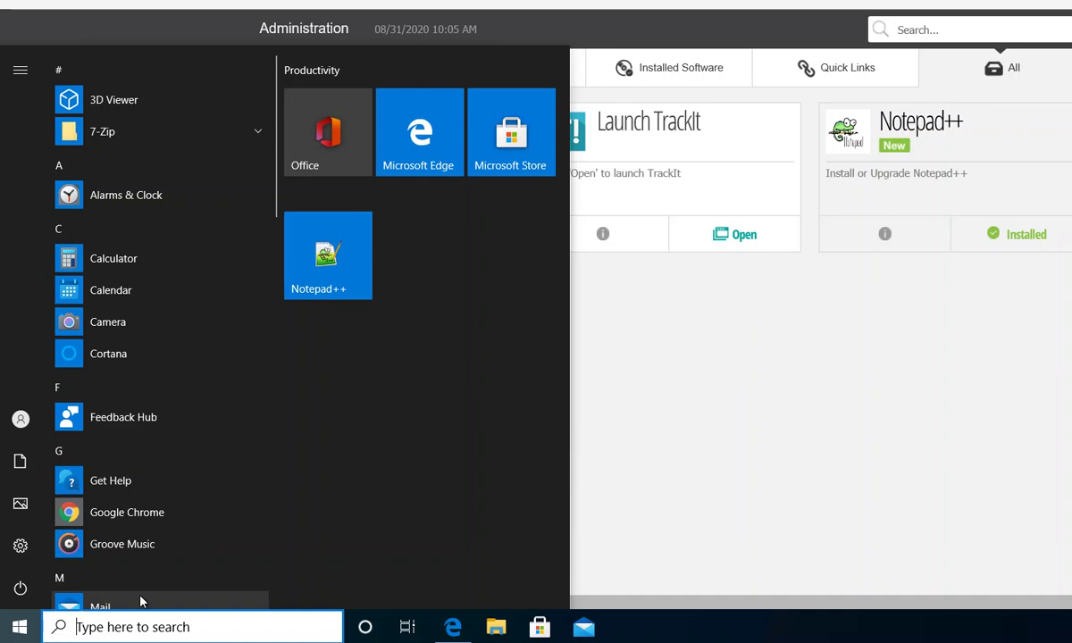
{"action": "left_click", "coordinate": [130, 631]}
{"action": "type", "text": "notep"}
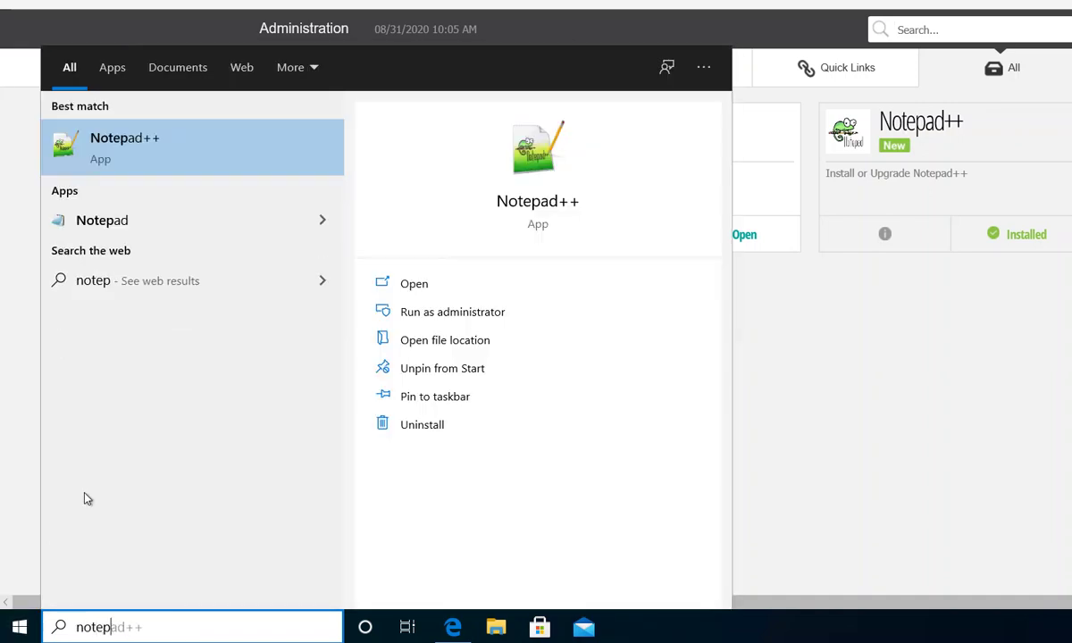
{"action": "left_click", "coordinate": [111, 158]}
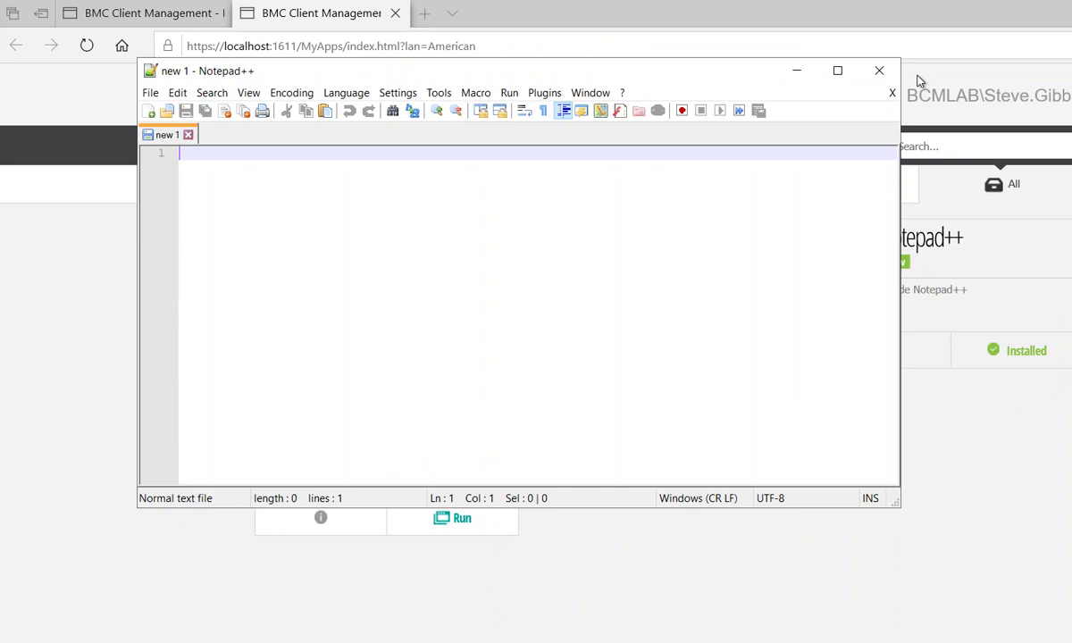
{"action": "left_click", "coordinate": [623, 93]}
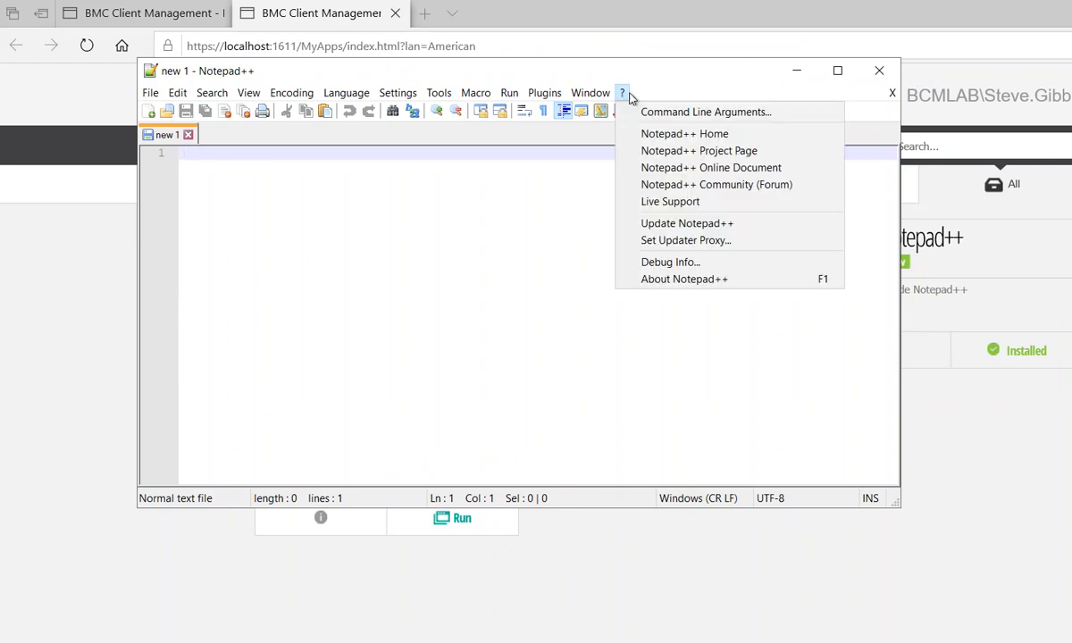
{"action": "left_click", "coordinate": [677, 279]}
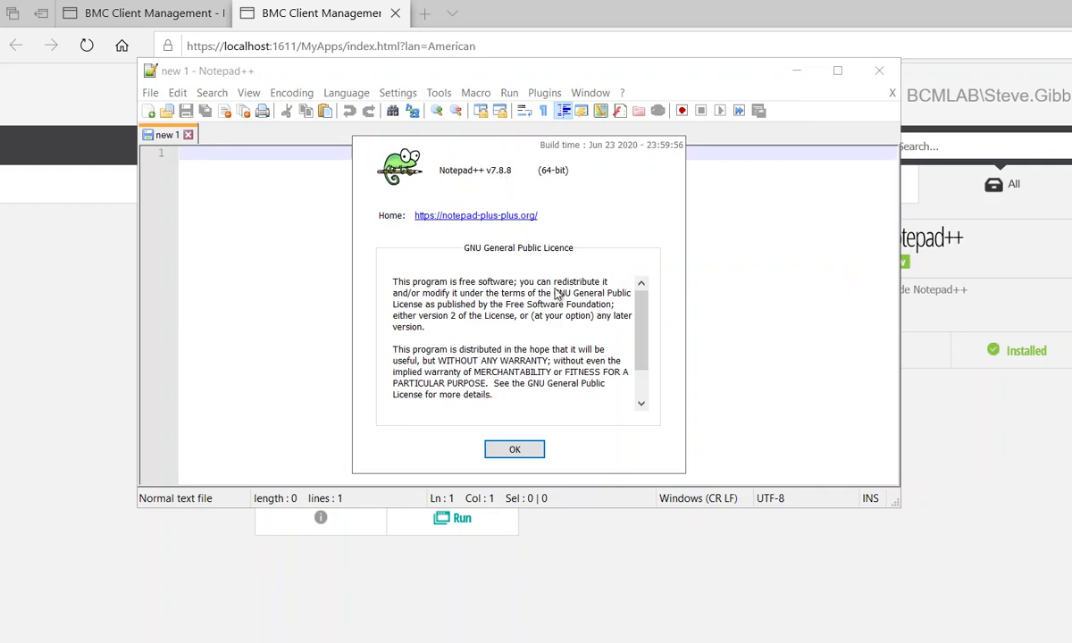
{"action": "left_click", "coordinate": [515, 451]}
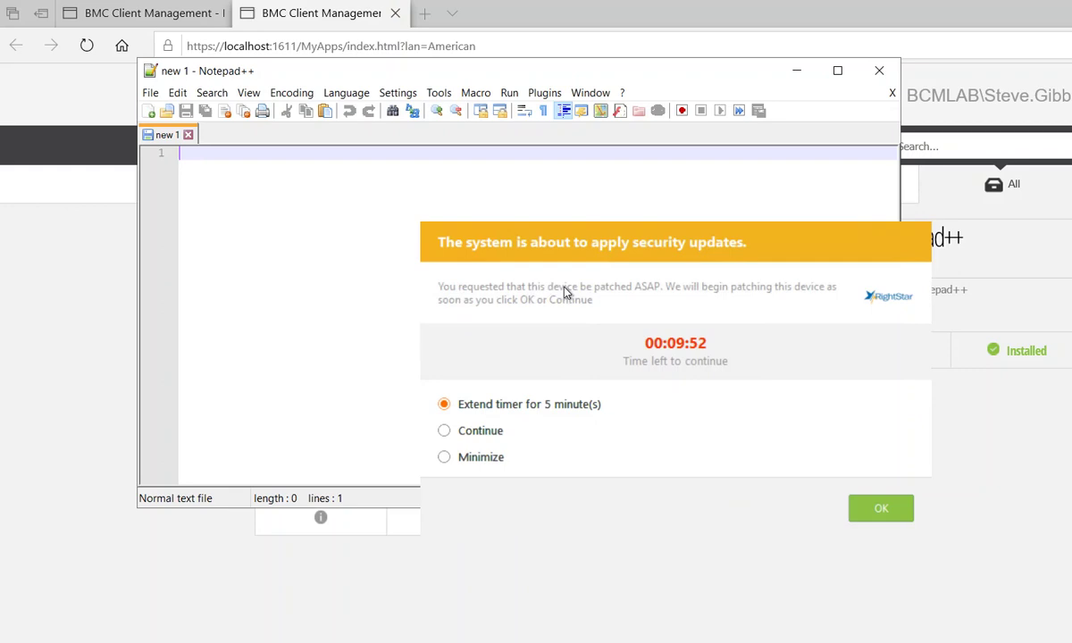
- Close Notepad++ and choose Continue in the security updates notice to start patching the device
{"action": "left_click", "coordinate": [880, 75]}
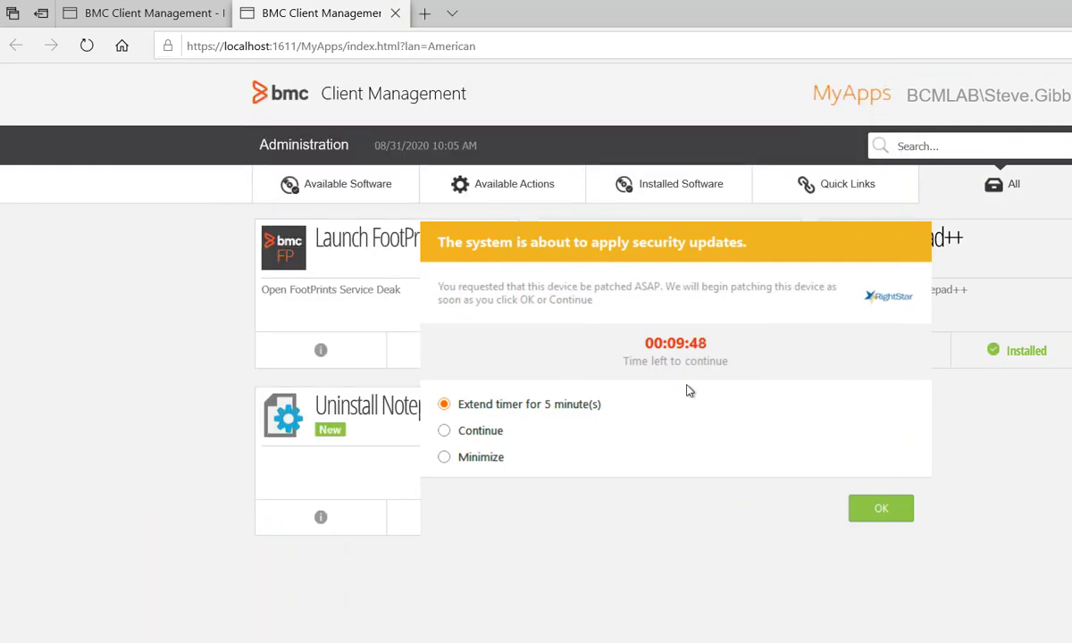
{"action": "left_click", "coordinate": [444, 430]}
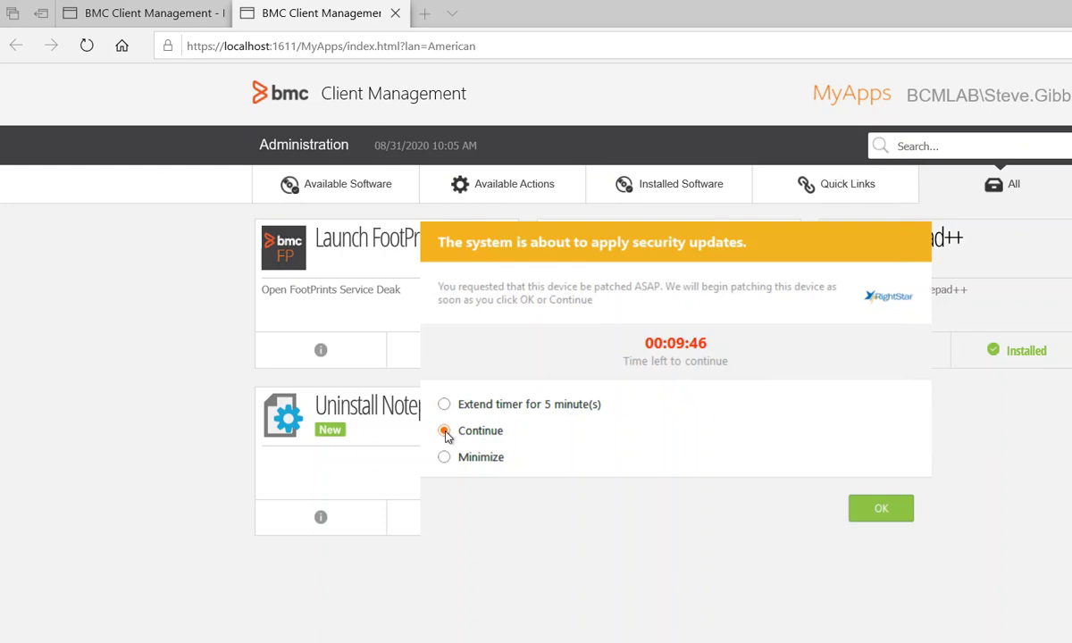
{"action": "left_click", "coordinate": [883, 508]}
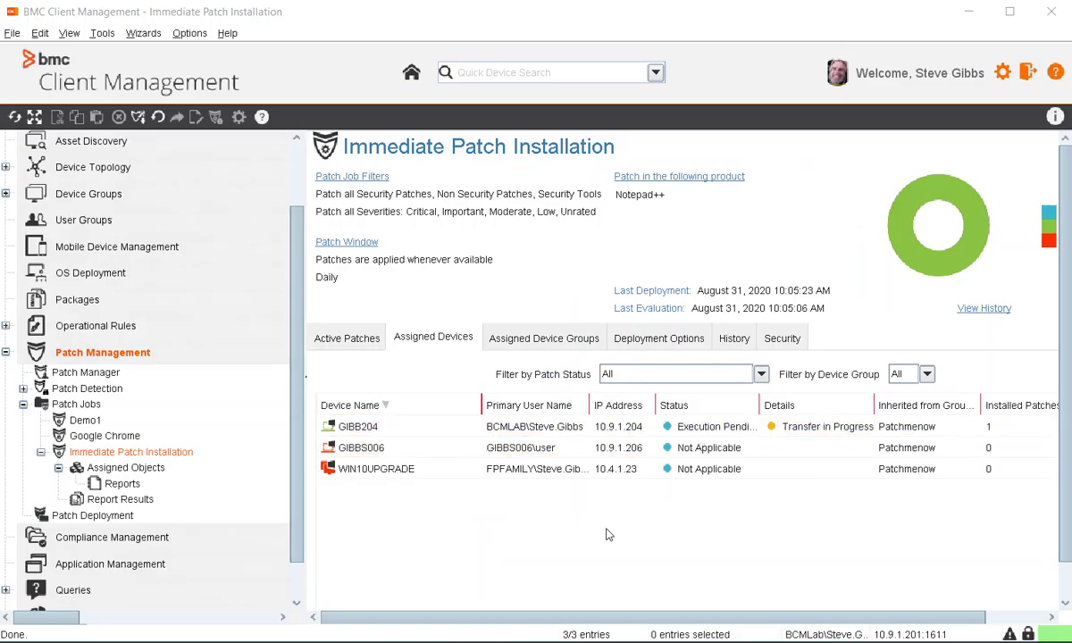
- Switch to the BMC Client Management console and refresh the Immediate Patch Installation job's assigned devices to follow the patching status
{"action": "right_click", "coordinate": [559, 486]}
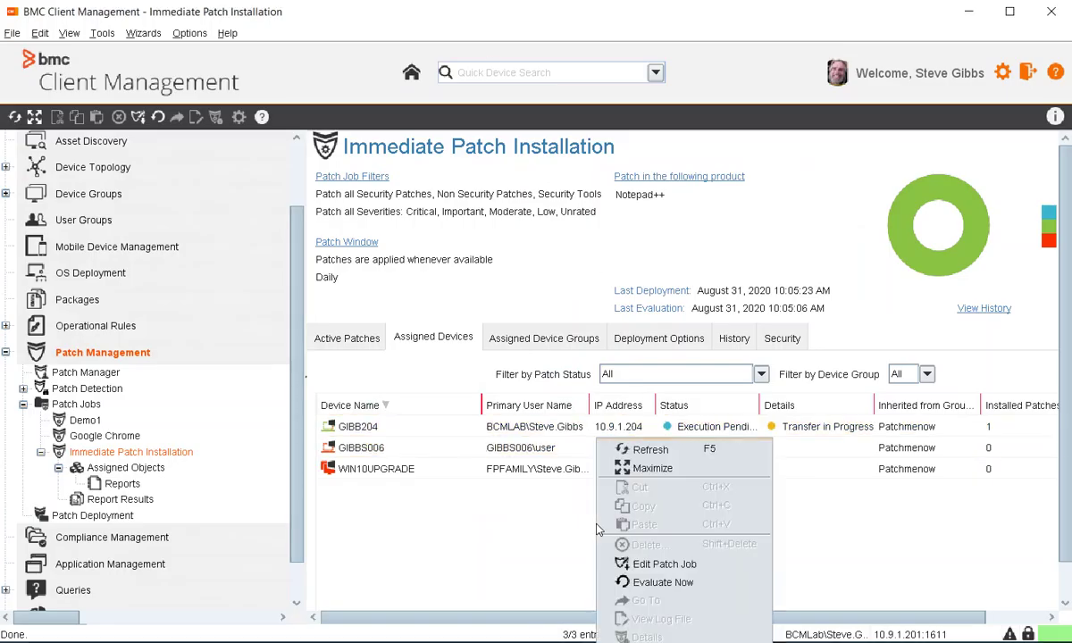
{"action": "left_click", "coordinate": [668, 453]}
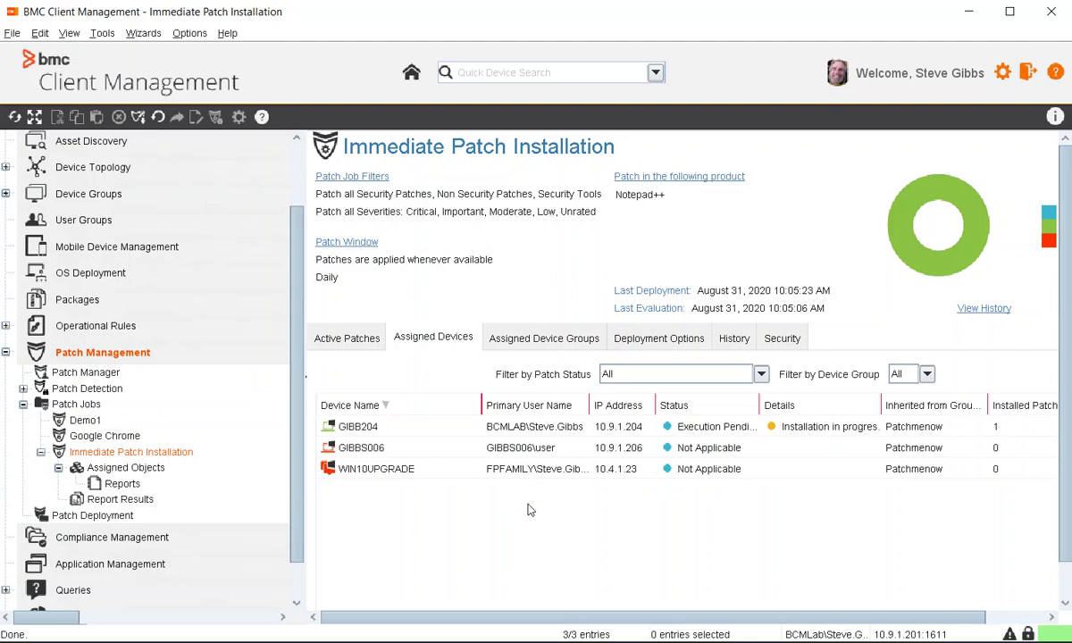
{"action": "right_click", "coordinate": [530, 441]}
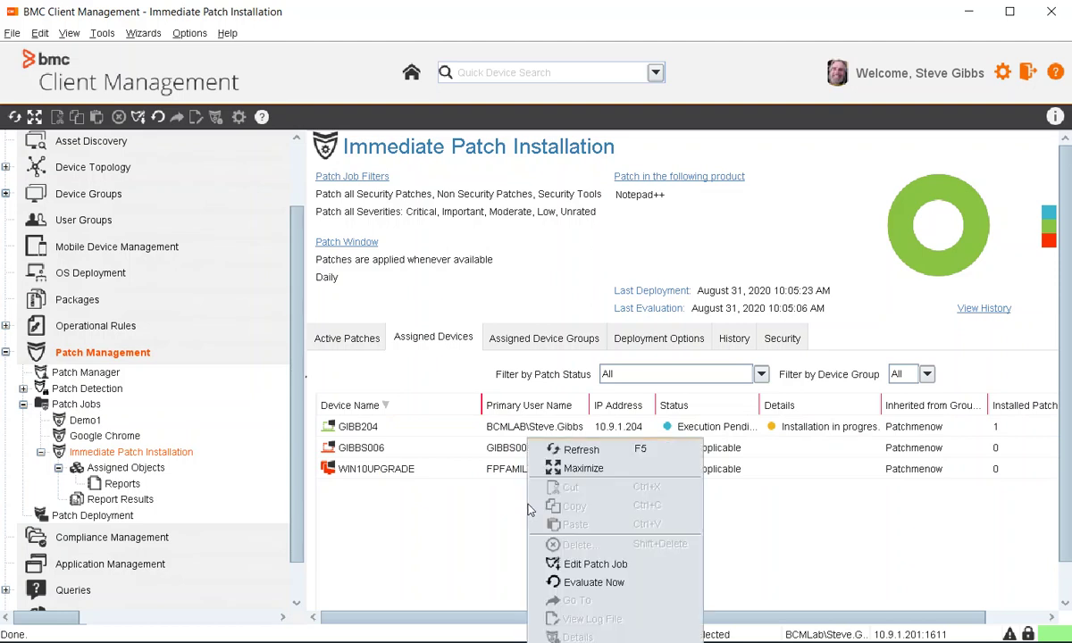
{"action": "left_click", "coordinate": [572, 448]}
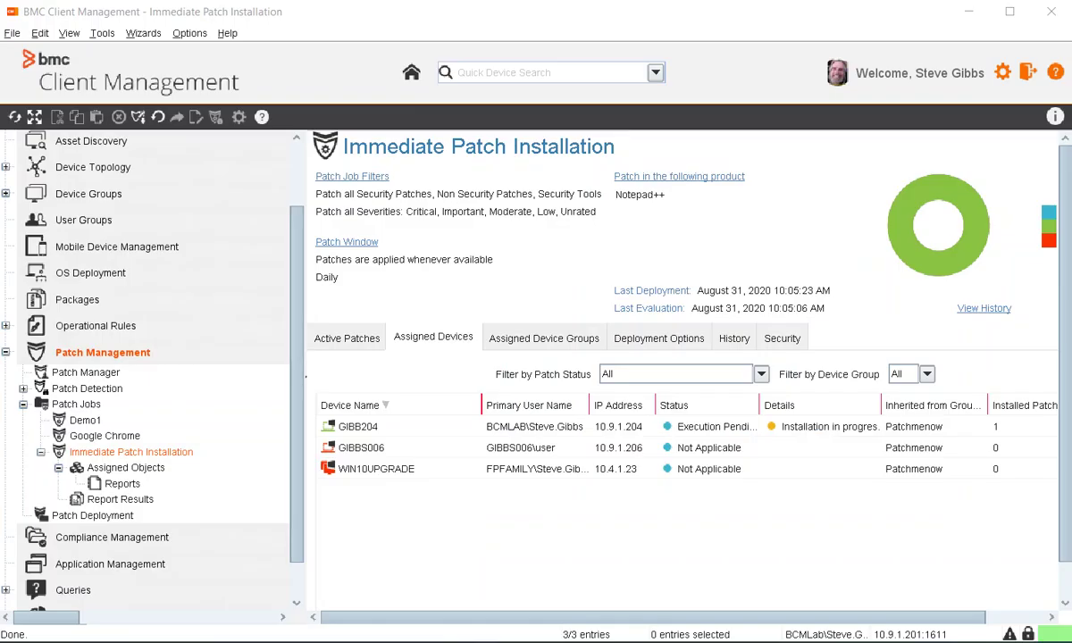
{"action": "left_click", "coordinate": [545, 449]}
{"action": "right_click", "coordinate": [540, 454]}
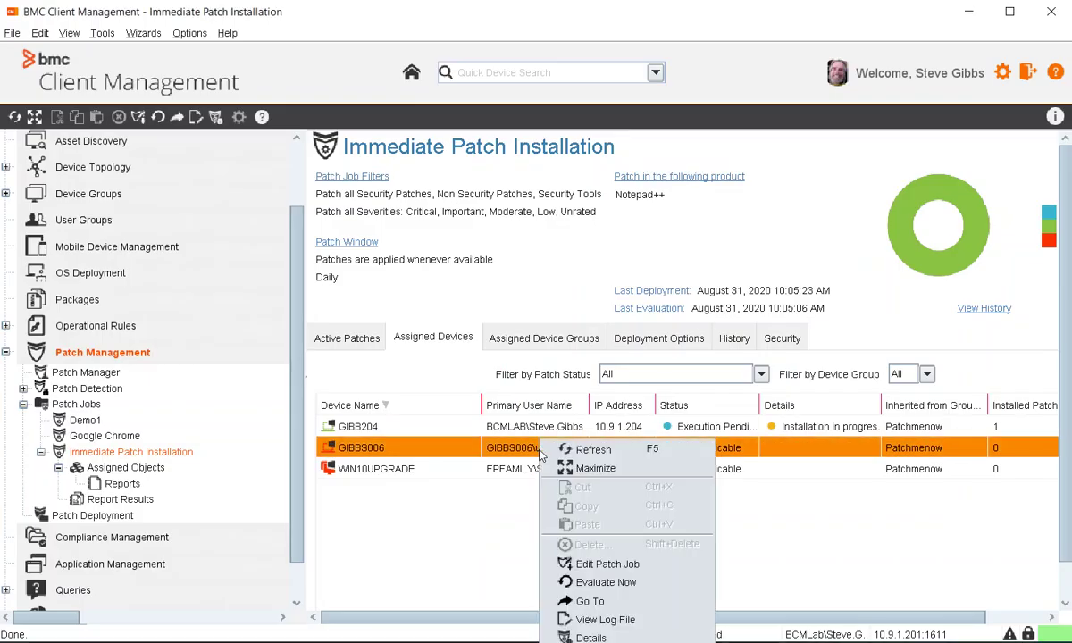
{"action": "left_click", "coordinate": [580, 449]}
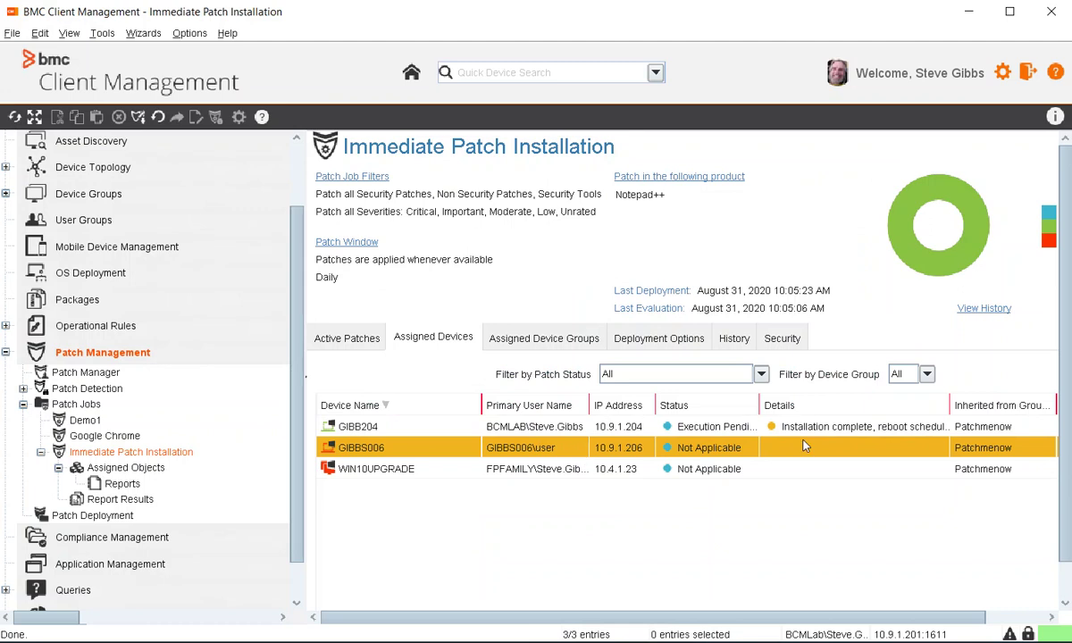
{"action": "left_click", "coordinate": [830, 428]}
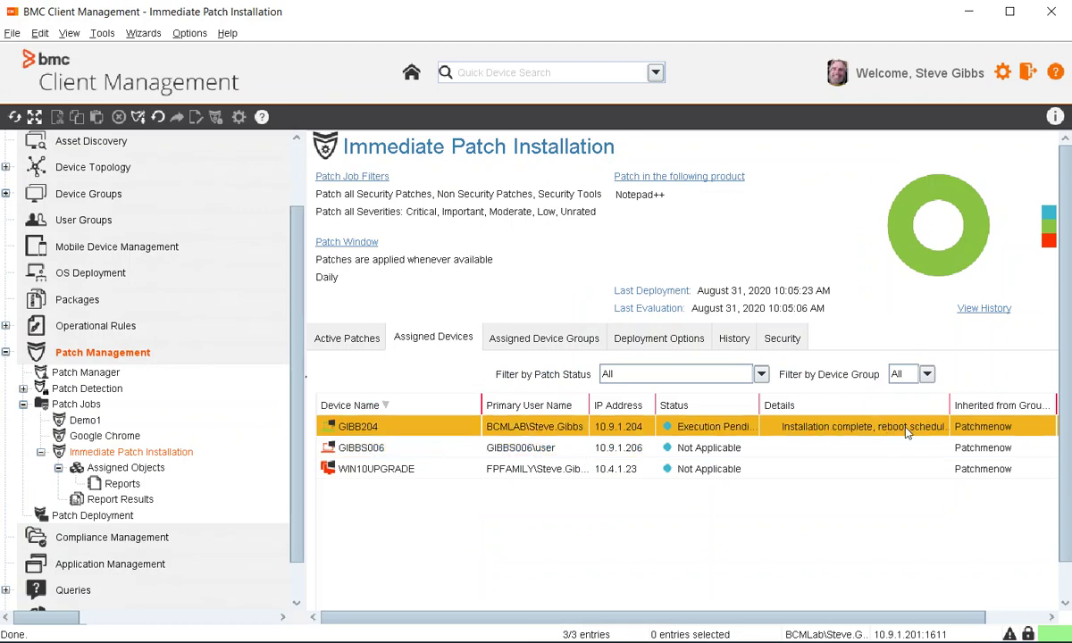
- Review the patch job's preinstallation and reboot deployment options, including Only Reboot if Requested by Patch, and leave without changes
{"action": "left_click", "coordinate": [682, 335]}
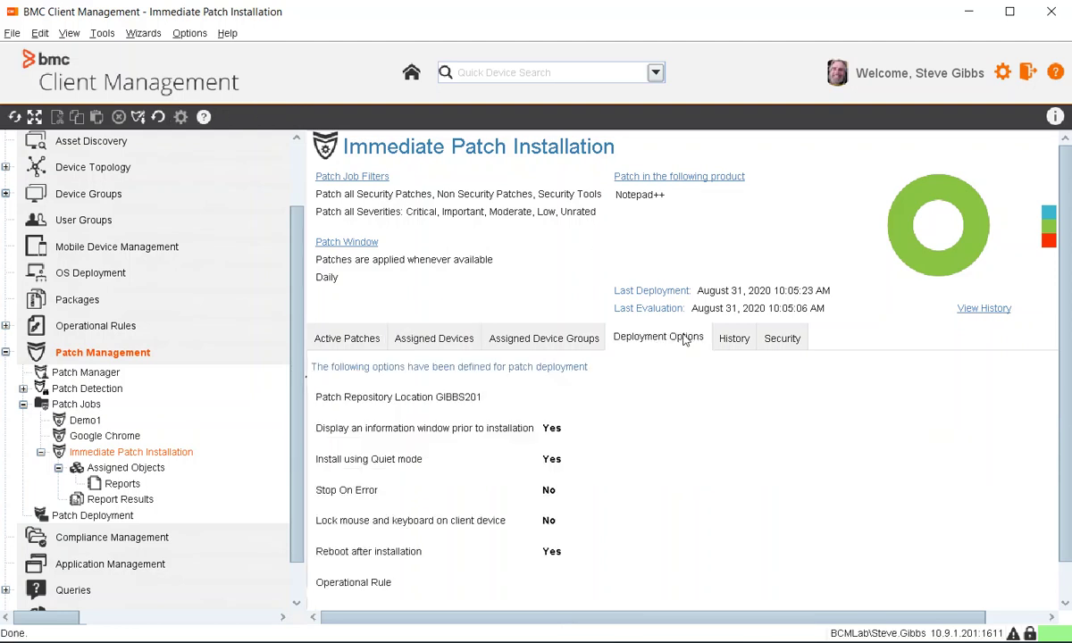
{"action": "left_click", "coordinate": [484, 370]}
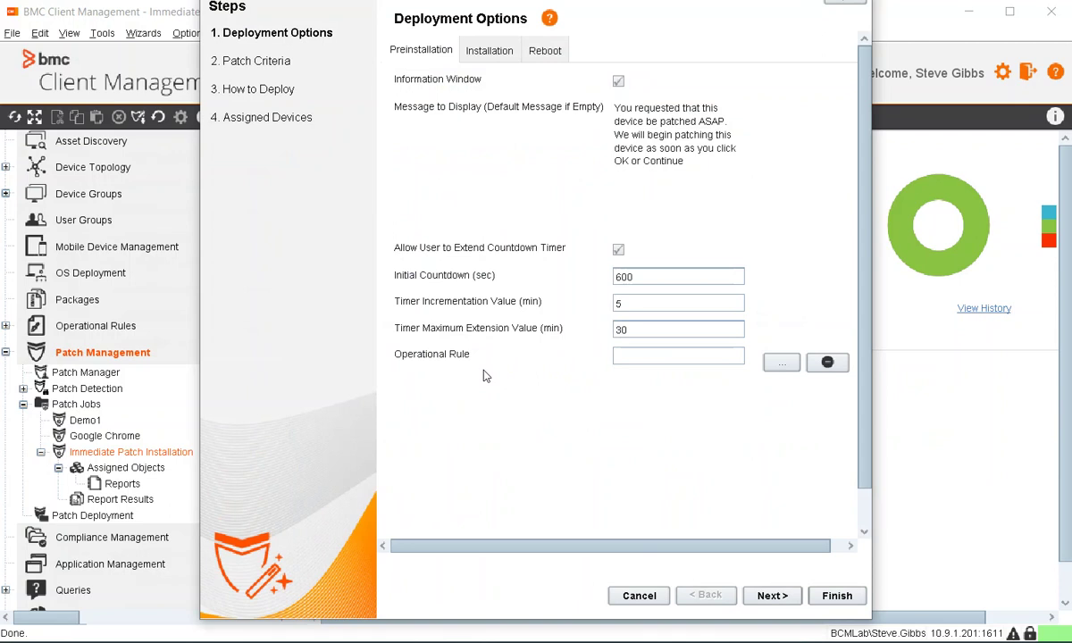
{"action": "left_click", "coordinate": [544, 50]}
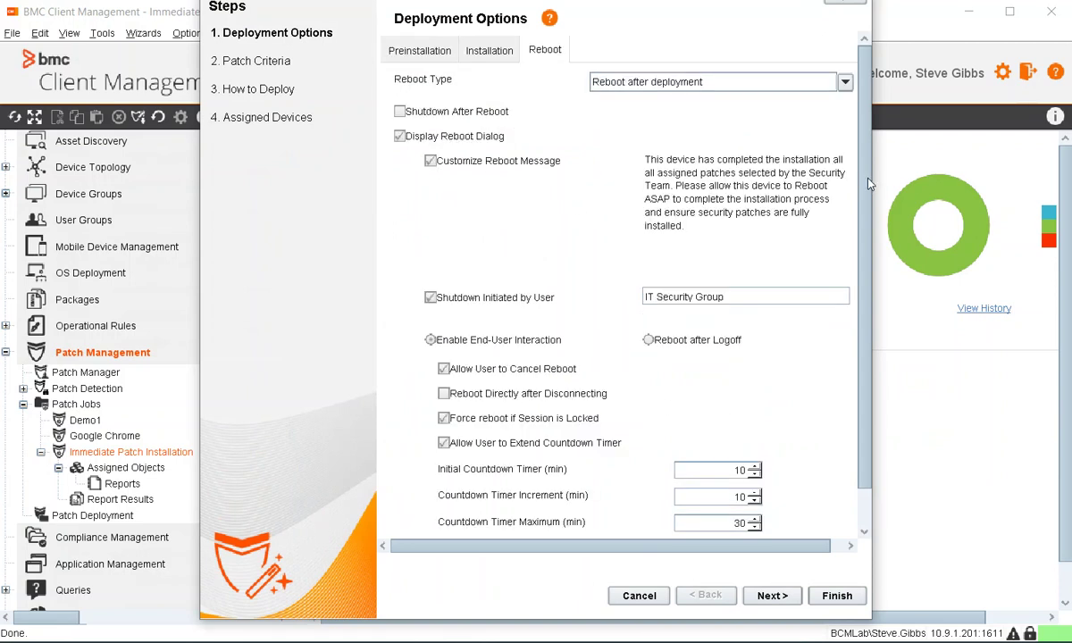
{"action": "scroll", "coordinate": [864, 290], "scroll_direction": "down", "scroll_amount": 3}
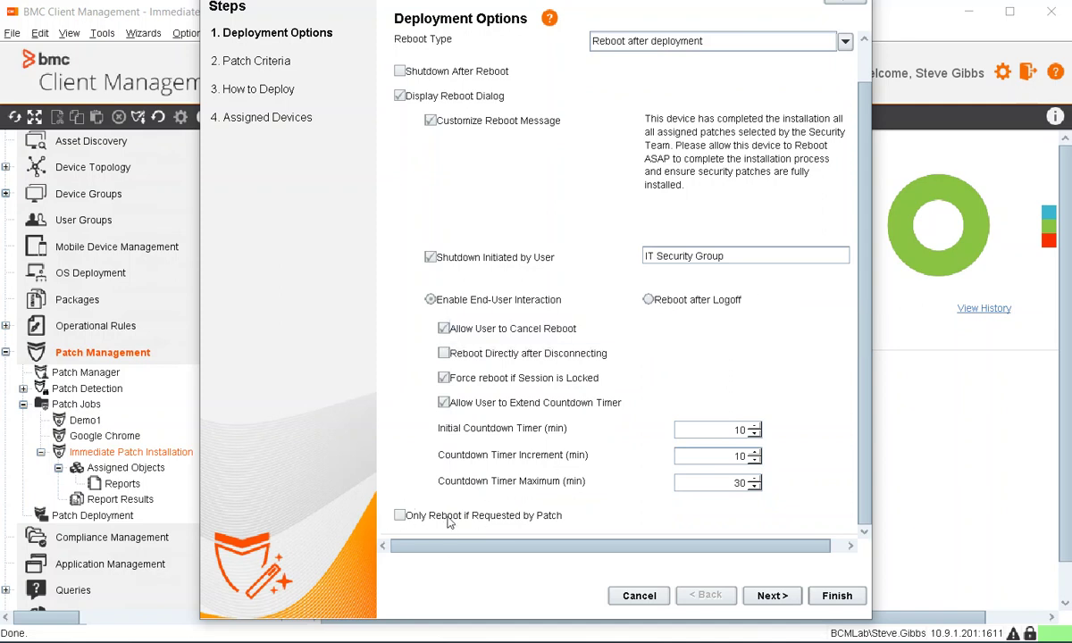
{"action": "mouse_move", "coordinate": [426, 510]}
{"action": "left_click", "coordinate": [638, 595]}
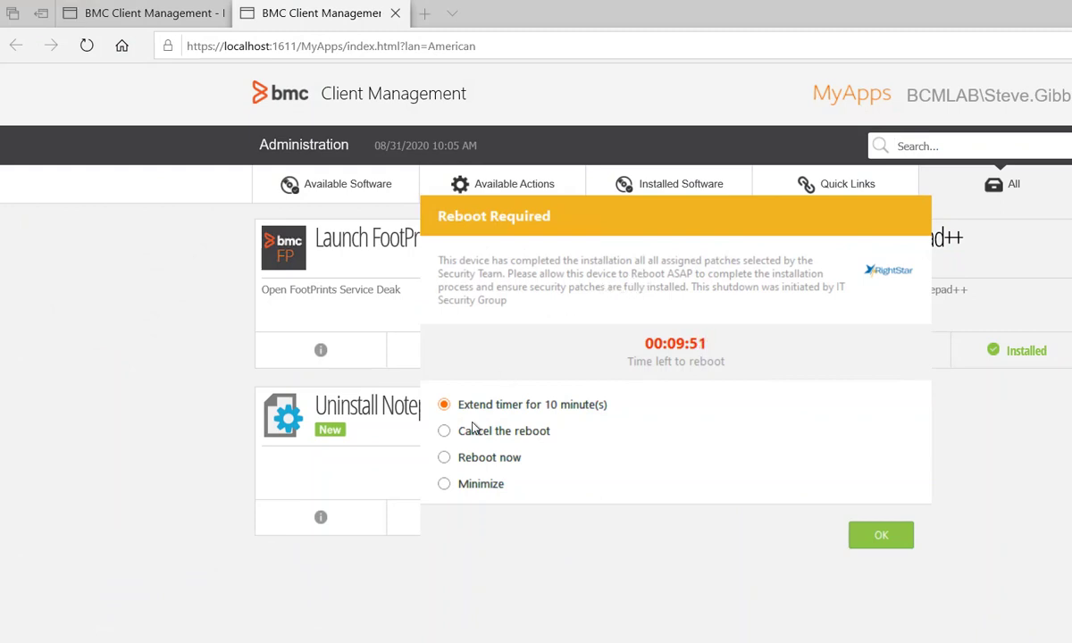
- Switch to the client device and cancel the reboot in the Reboot Required notice
{"action": "left_click", "coordinate": [446, 433]}
{"action": "left_click", "coordinate": [881, 538]}
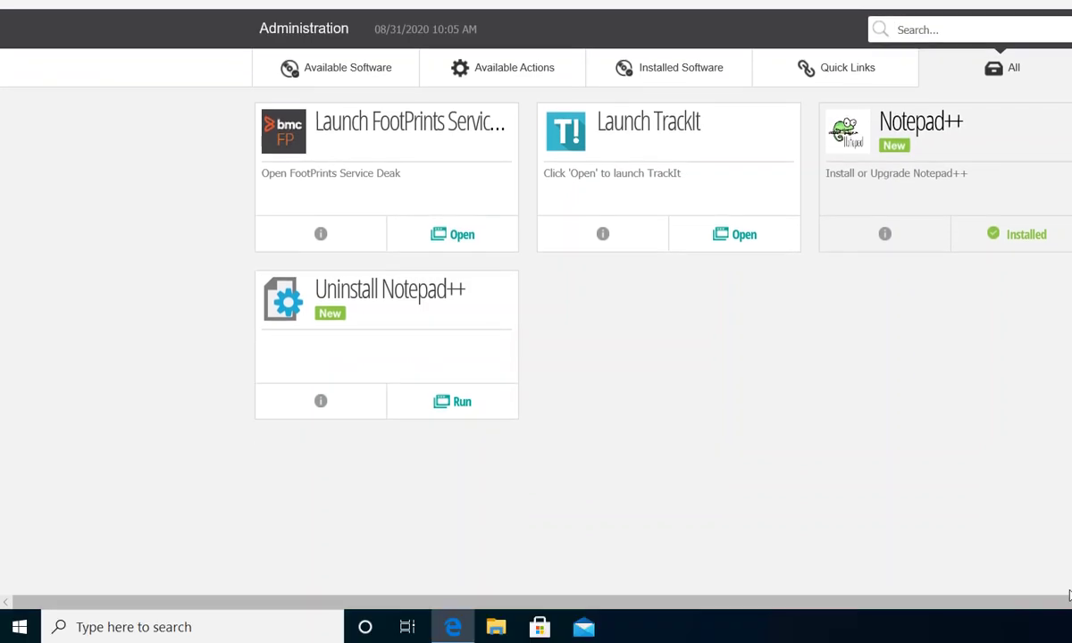
- Find Notepad++ again by searching for "notep", open it and check the patched version in the About information
{"action": "left_click", "coordinate": [18, 629]}
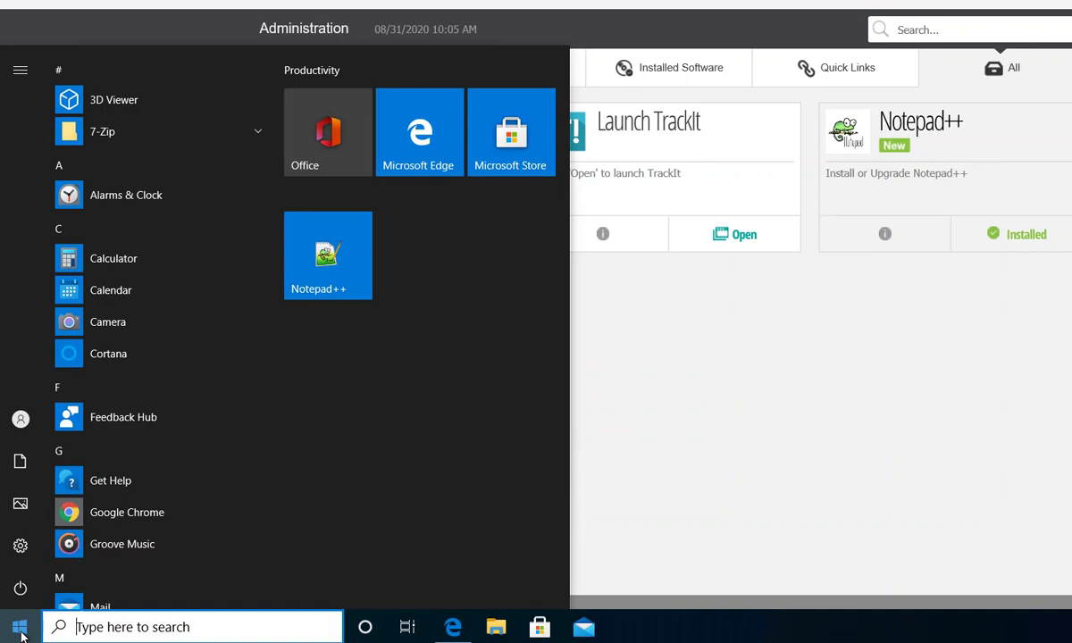
{"action": "left_click", "coordinate": [81, 628]}
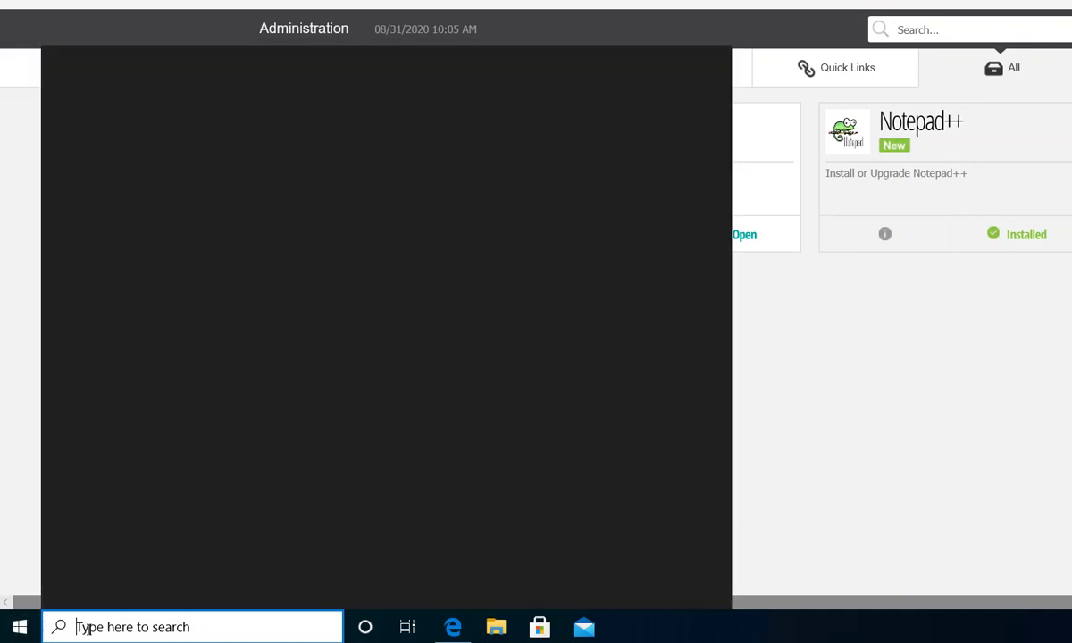
{"action": "type", "text": "notep"}
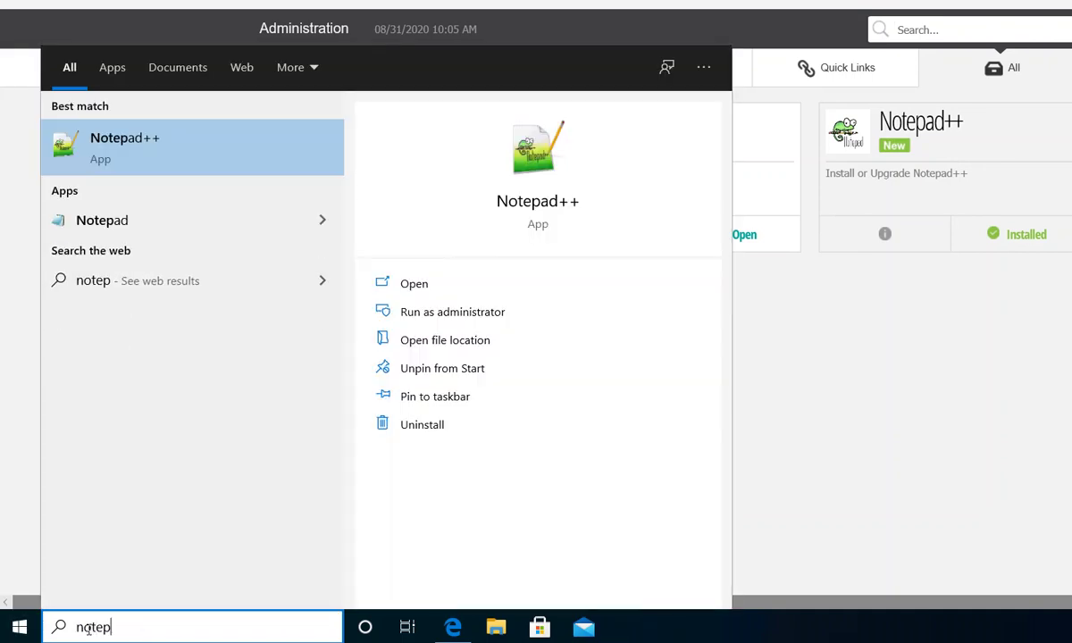
{"action": "left_click", "coordinate": [116, 138]}
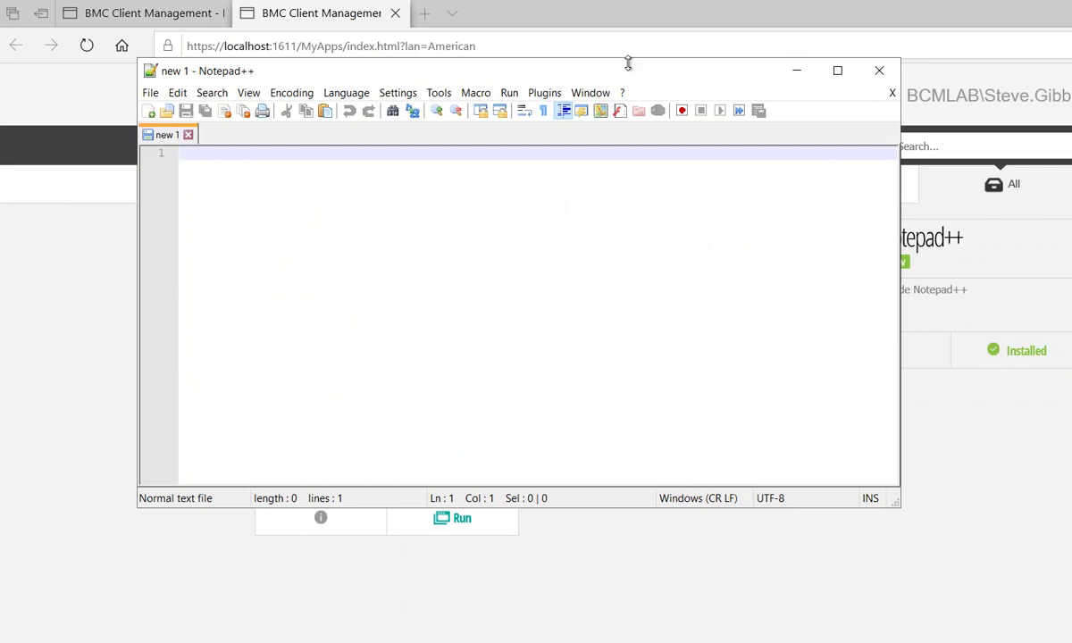
{"action": "left_click", "coordinate": [623, 93]}
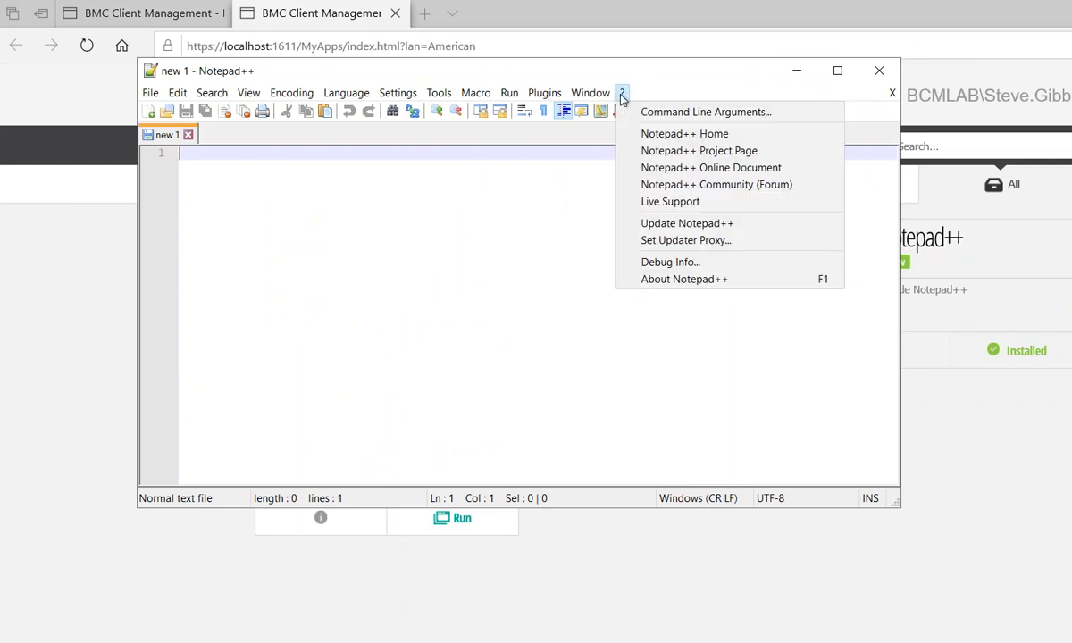
{"action": "left_click", "coordinate": [659, 279]}
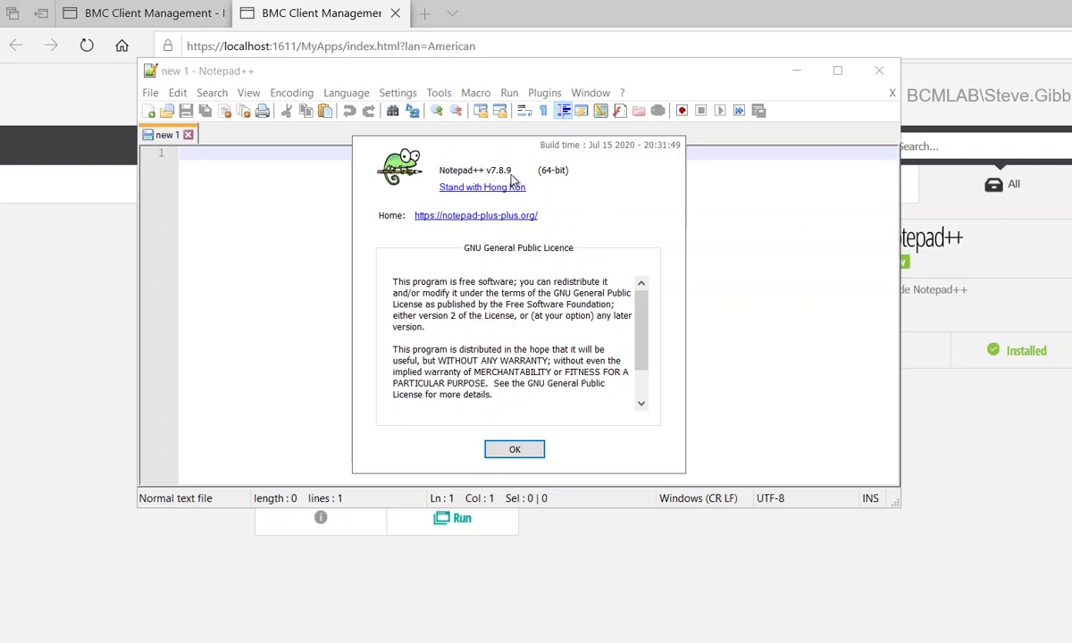
{"action": "left_click", "coordinate": [497, 452]}
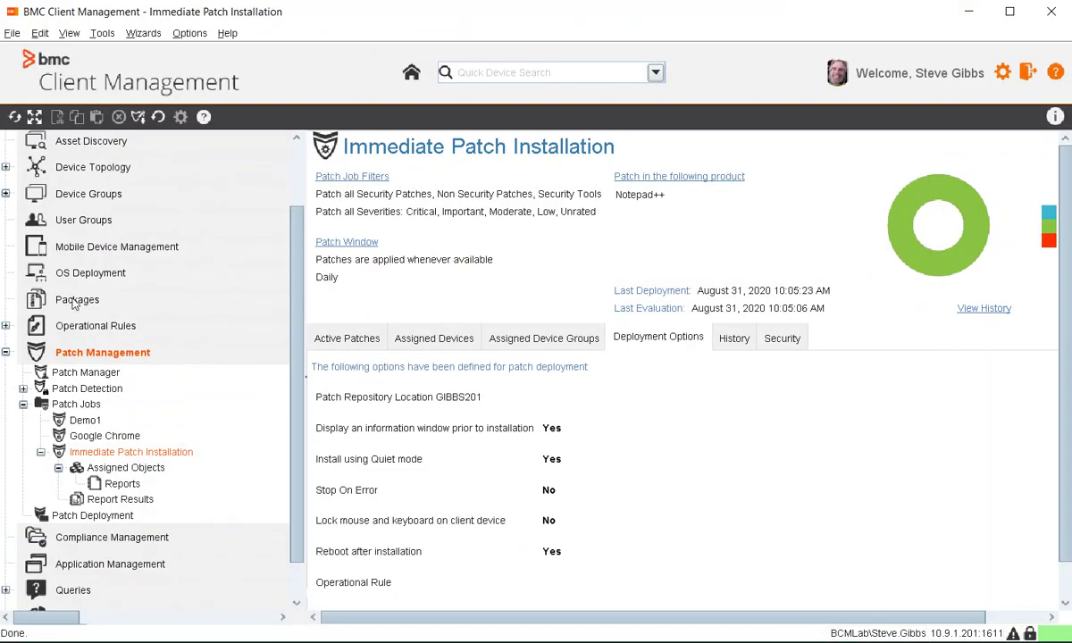
- Open the Notepad++ operational rule in the BCMLab Software Deployment Utilities folder and review its sequence of steps
{"action": "left_click", "coordinate": [6, 326]}
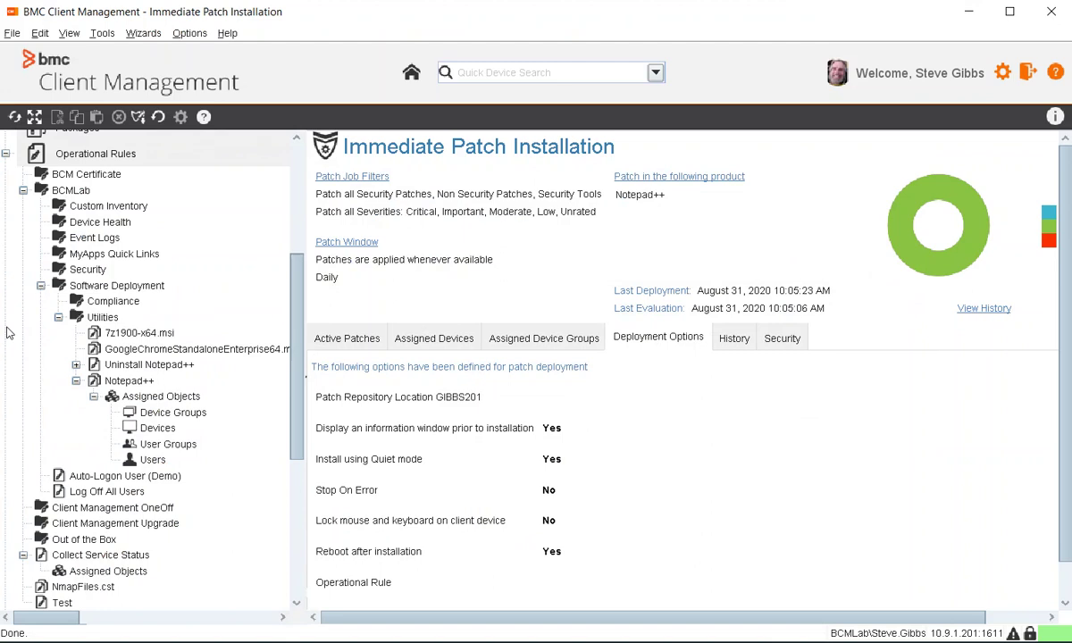
{"action": "left_click", "coordinate": [125, 381]}
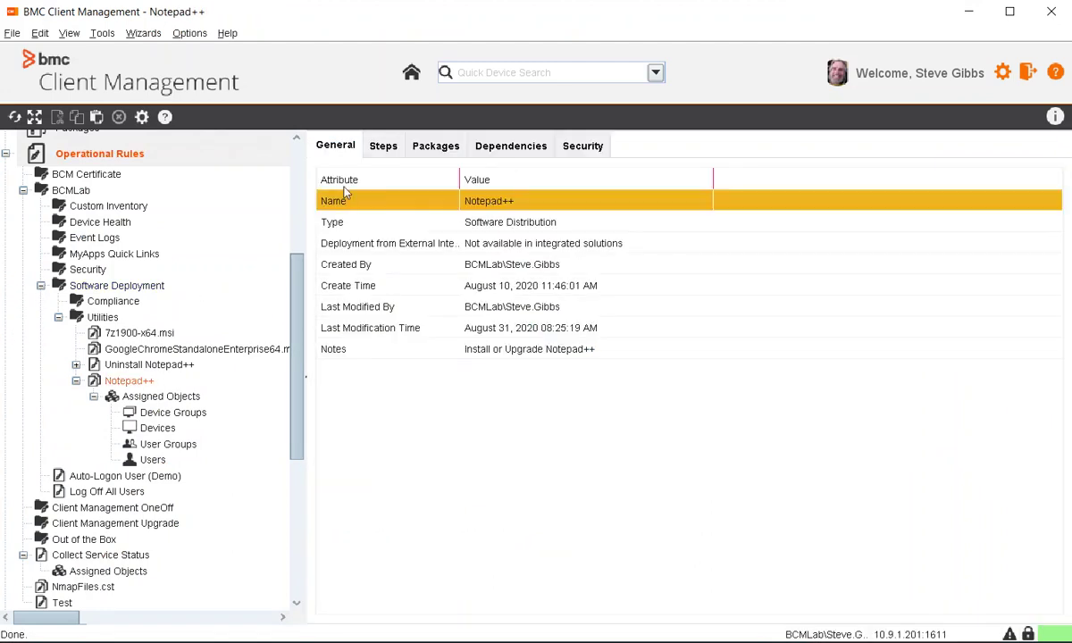
{"action": "left_click", "coordinate": [356, 140]}
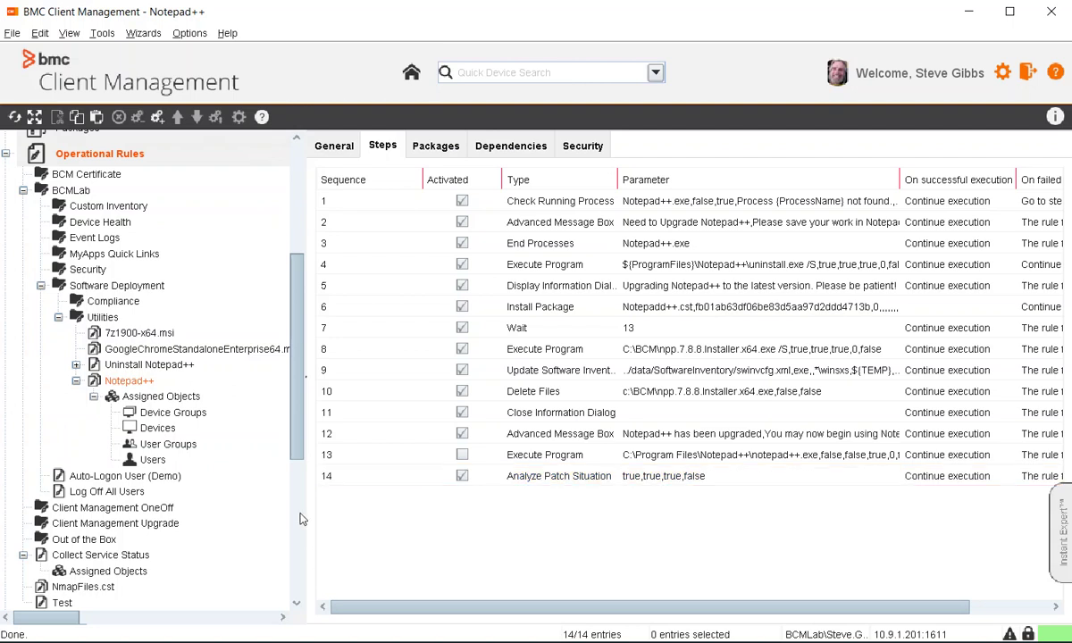
- Refresh the devices assigned to the Notepad++ operational rule and publish the rule to MyApps again for GIBB204
{"action": "left_click", "coordinate": [157, 430]}
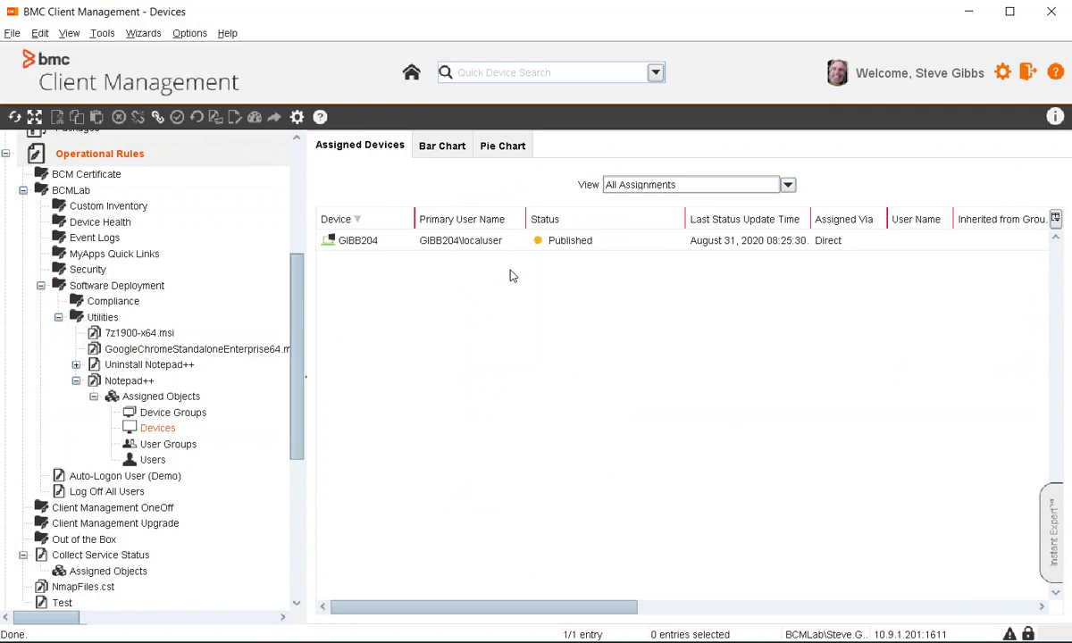
{"action": "right_click", "coordinate": [491, 307]}
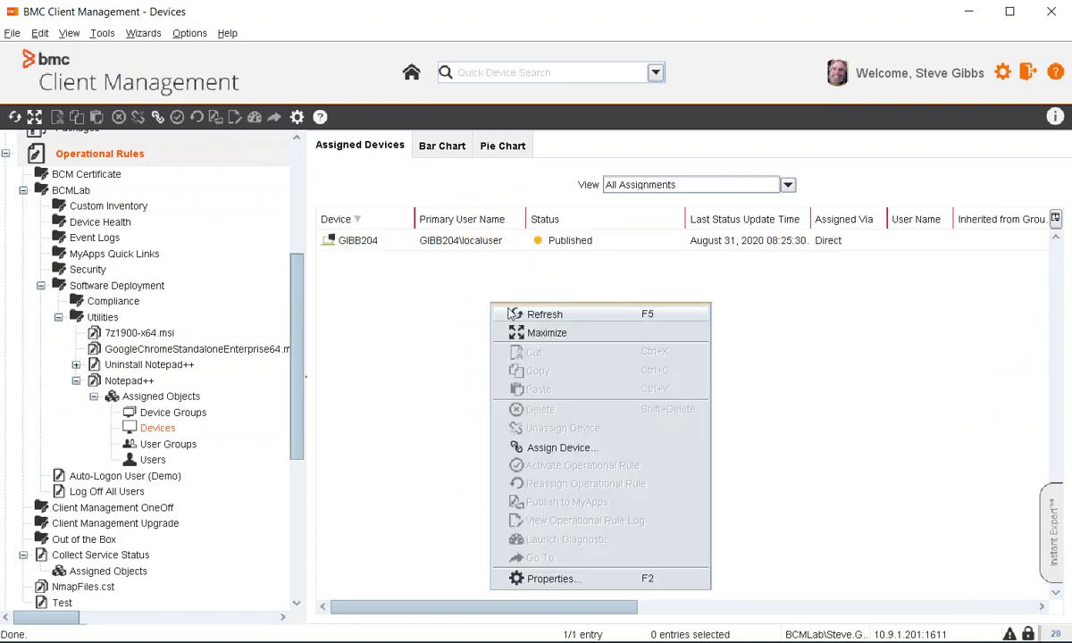
{"action": "left_click", "coordinate": [495, 314]}
{"action": "left_click", "coordinate": [585, 239]}
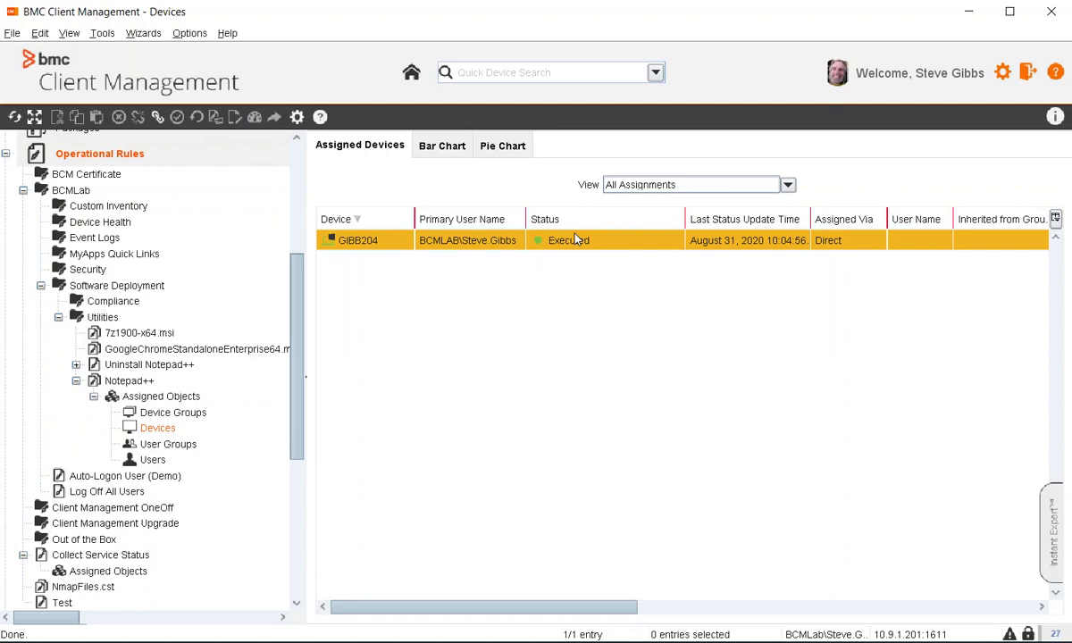
{"action": "right_click", "coordinate": [570, 243]}
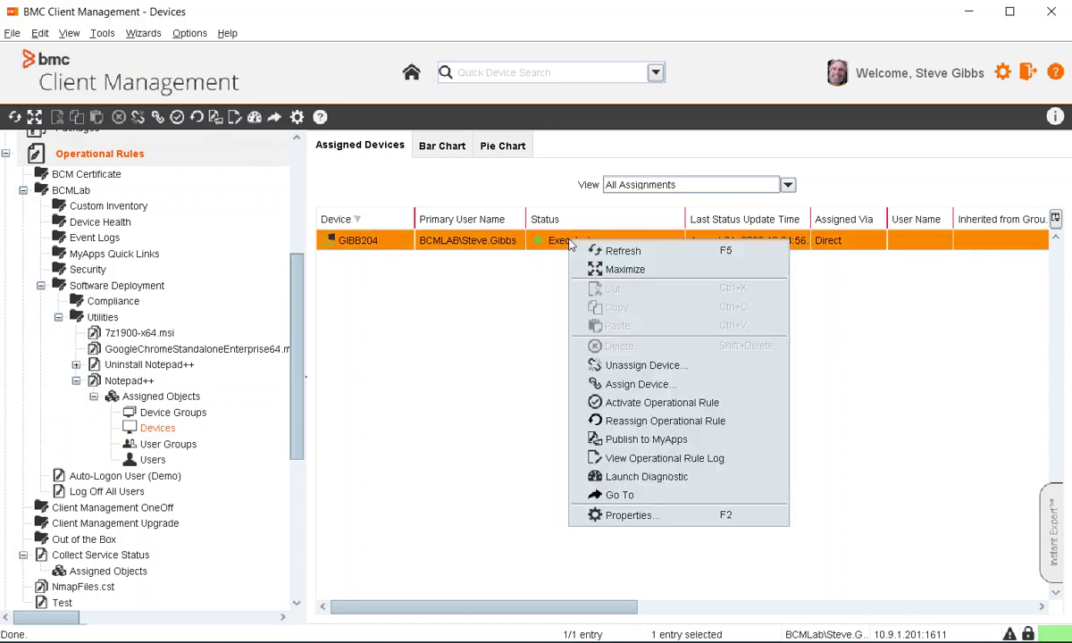
{"action": "left_click", "coordinate": [646, 439]}
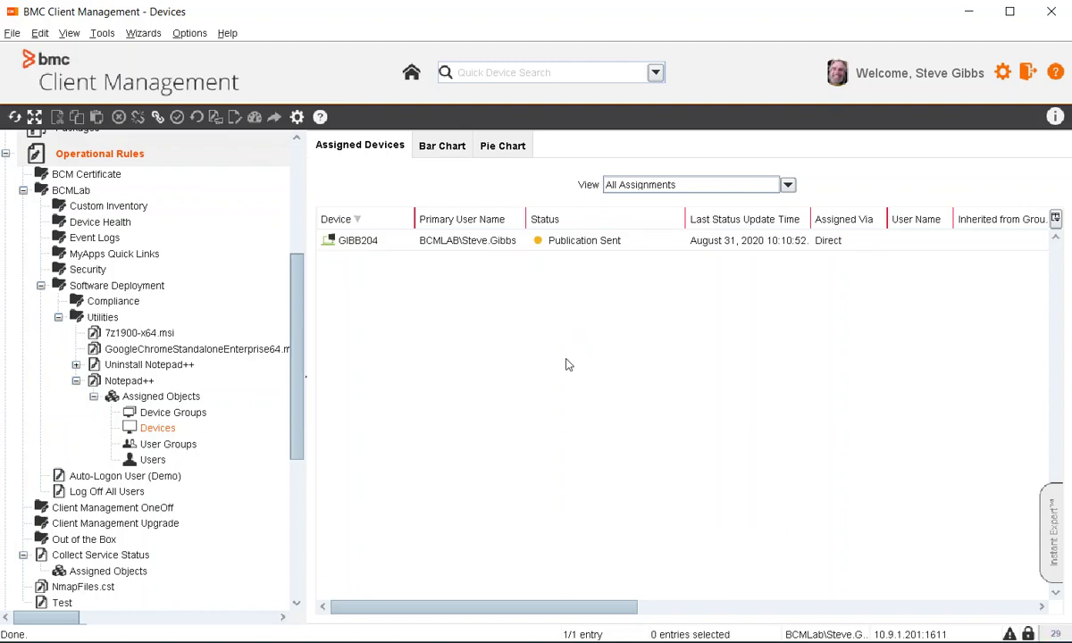
- Switch to MyApps on the client device, refresh the page and start installing Notepad++ with the current version still open
{"action": "left_click", "coordinate": [969, 16]}
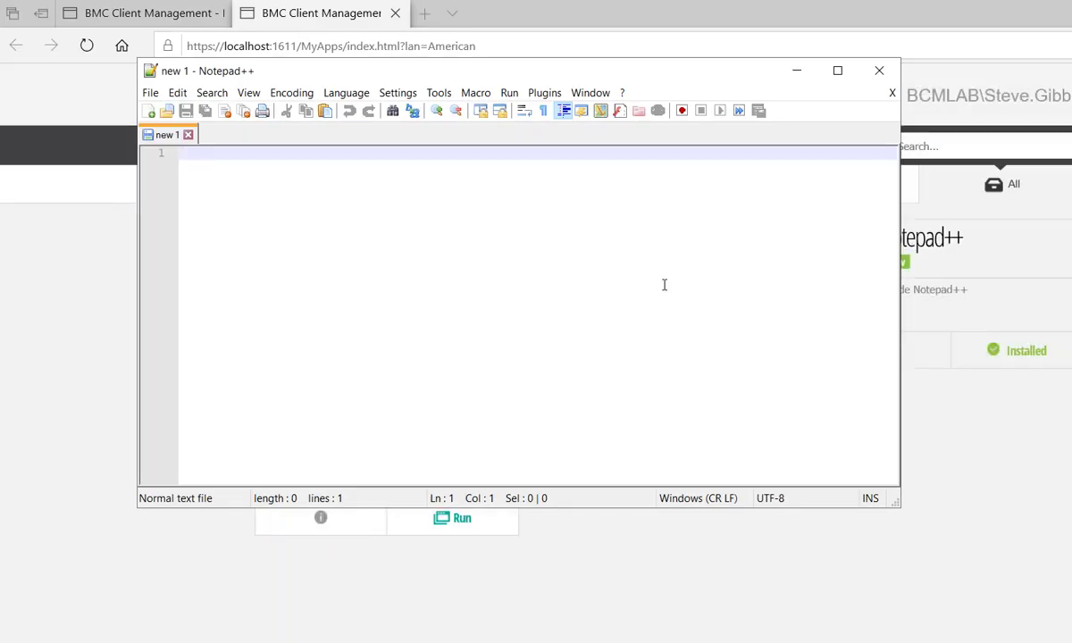
{"action": "left_click", "coordinate": [960, 436]}
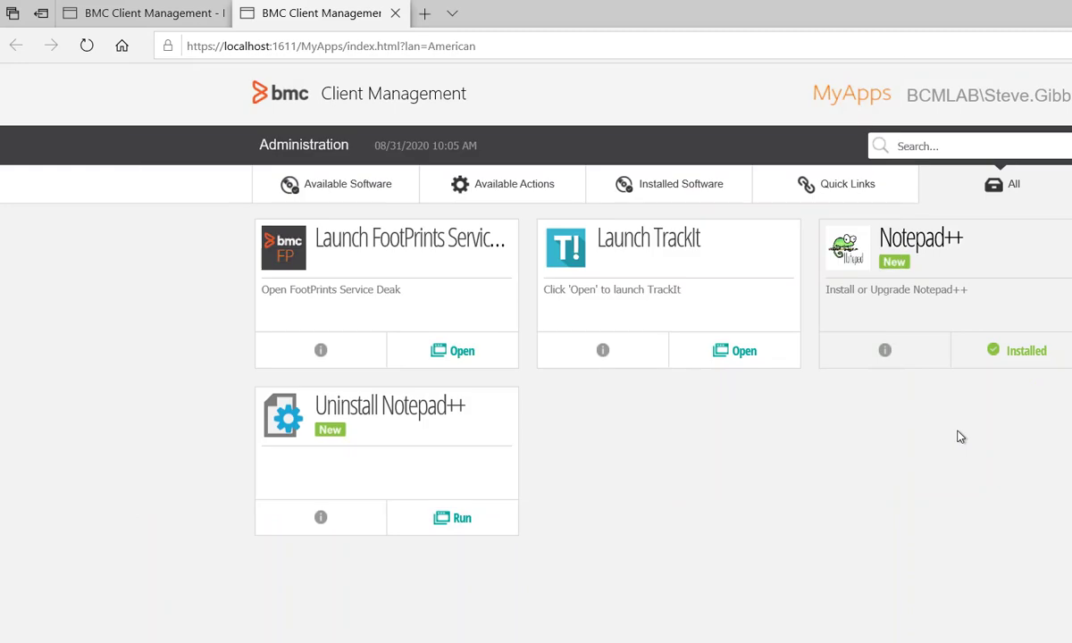
{"action": "right_click", "coordinate": [959, 437]}
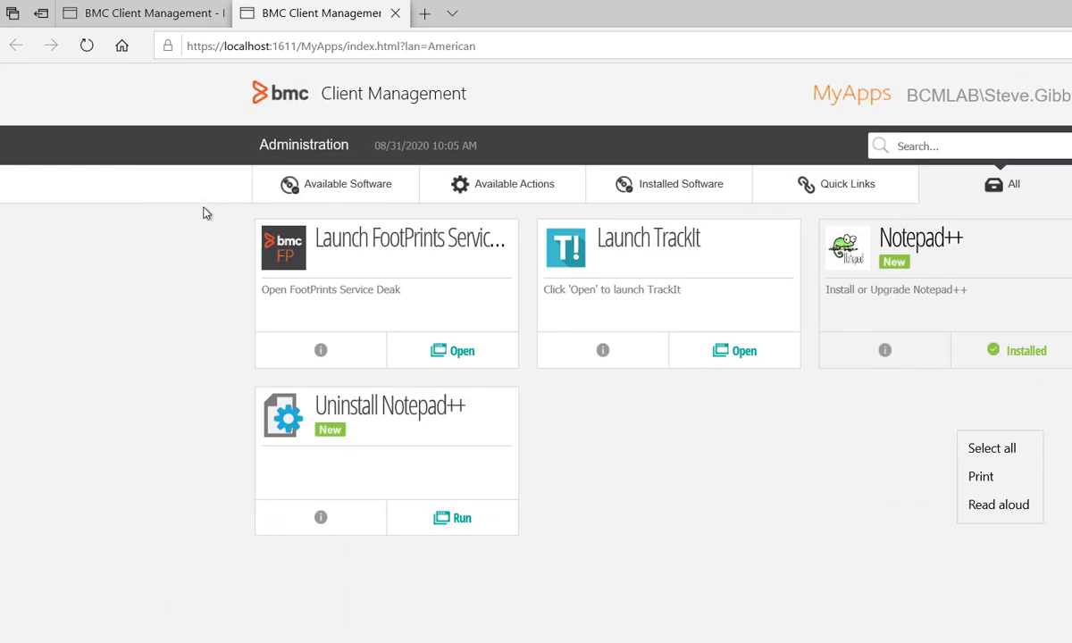
{"action": "left_click", "coordinate": [86, 47]}
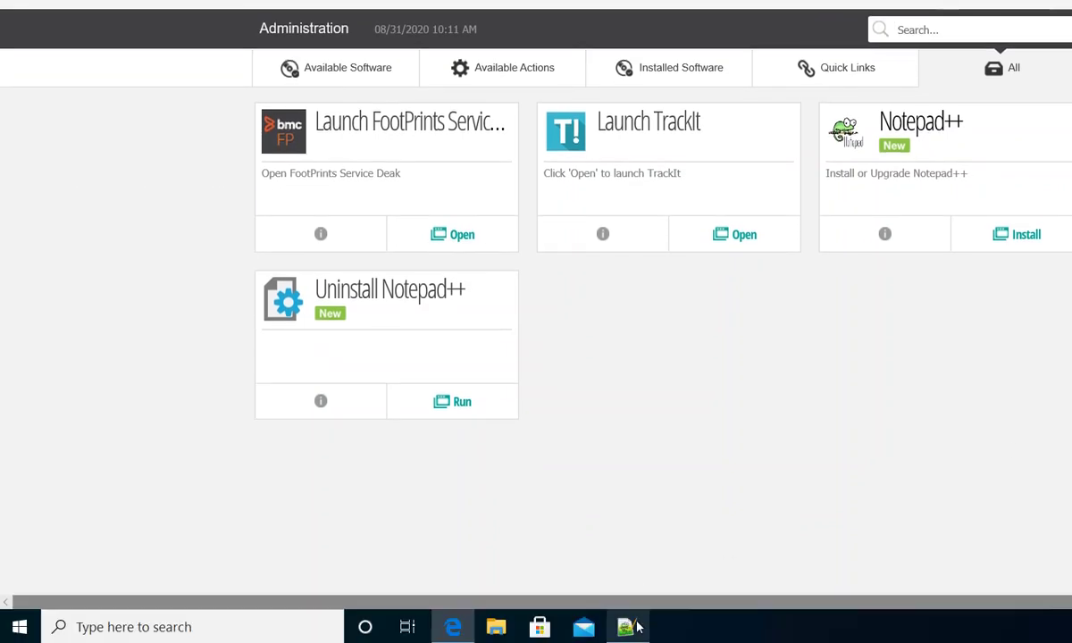
{"action": "mouse_move", "coordinate": [628, 631]}
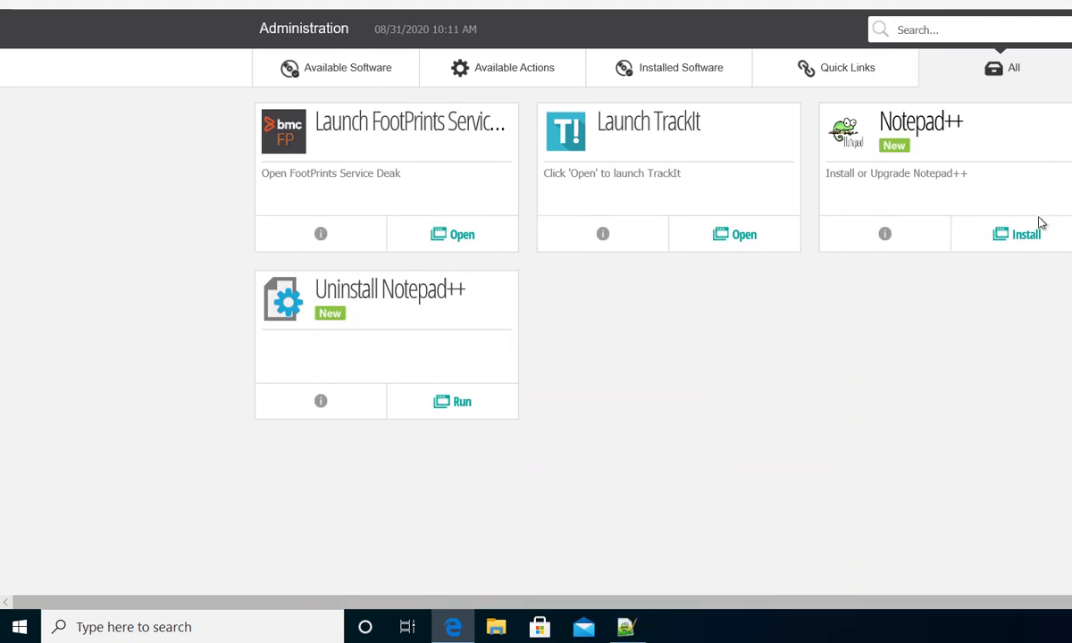
{"action": "left_click", "coordinate": [1019, 237]}
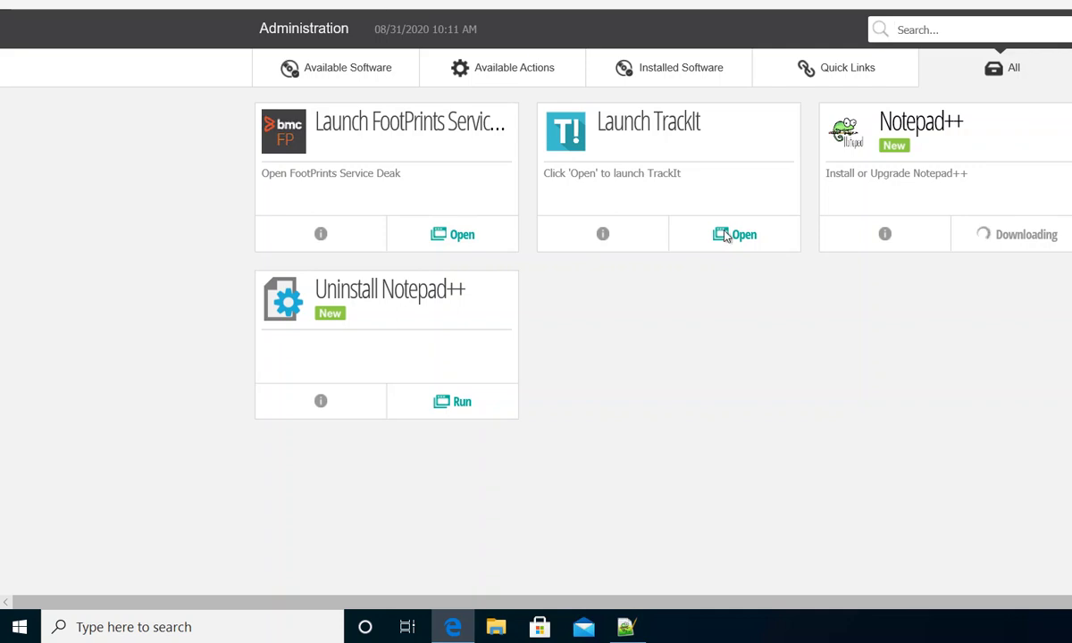
{"action": "right_click", "coordinate": [683, 313]}
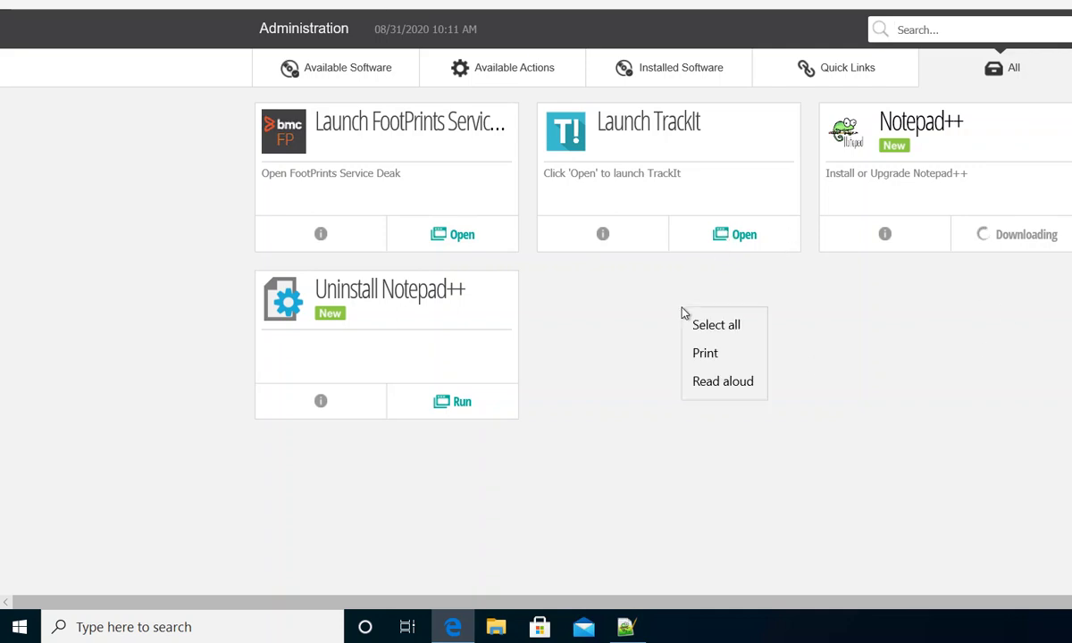
{"action": "left_click", "coordinate": [147, 150]}
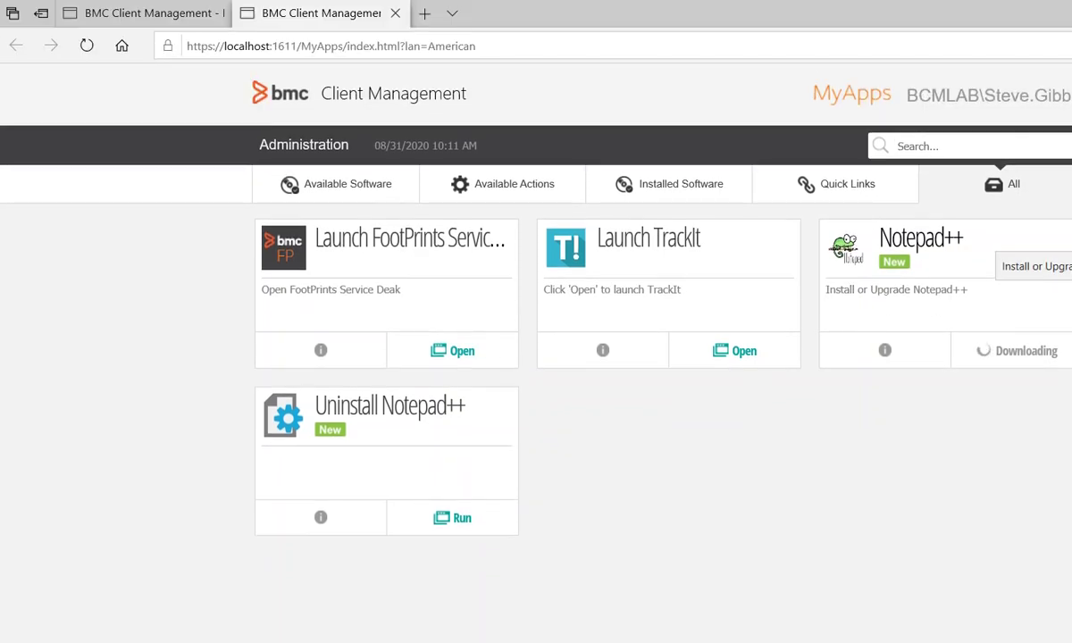
{"action": "left_click", "coordinate": [987, 94]}
{"action": "left_click", "coordinate": [900, 254]}
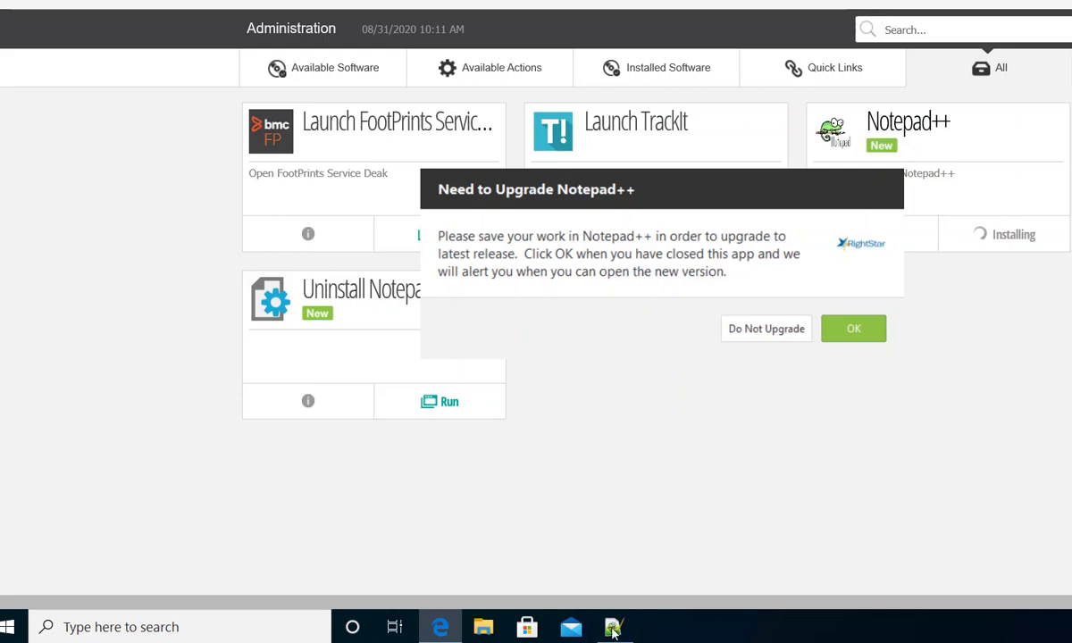
- Agree to the Notepad++ upgrade and acknowledge the notice that it has been upgraded
{"action": "left_click", "coordinate": [853, 329]}
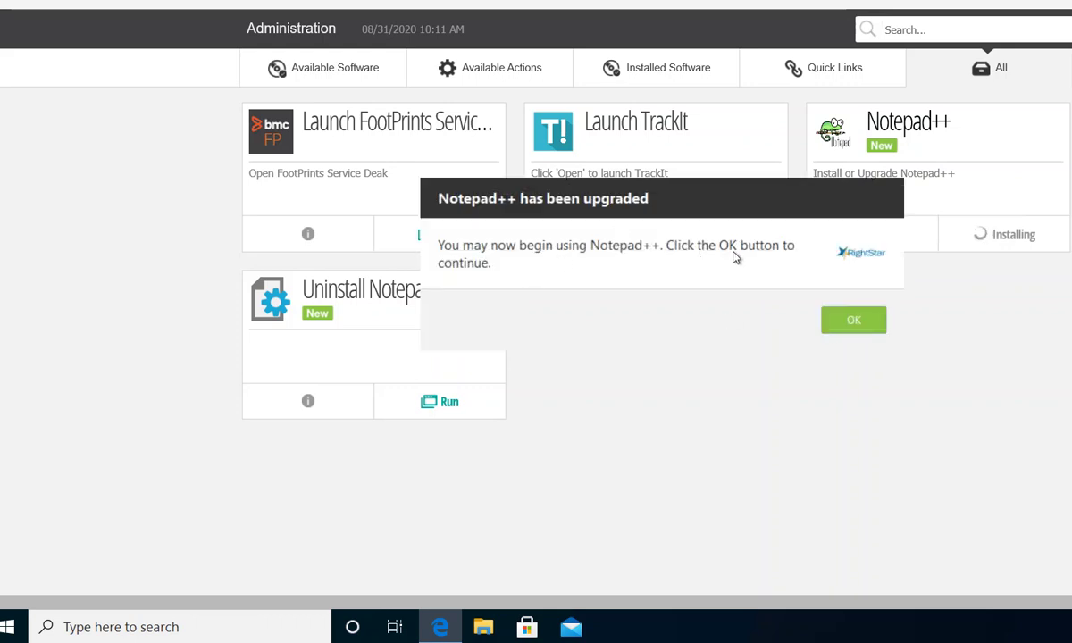
{"action": "left_click", "coordinate": [855, 322]}
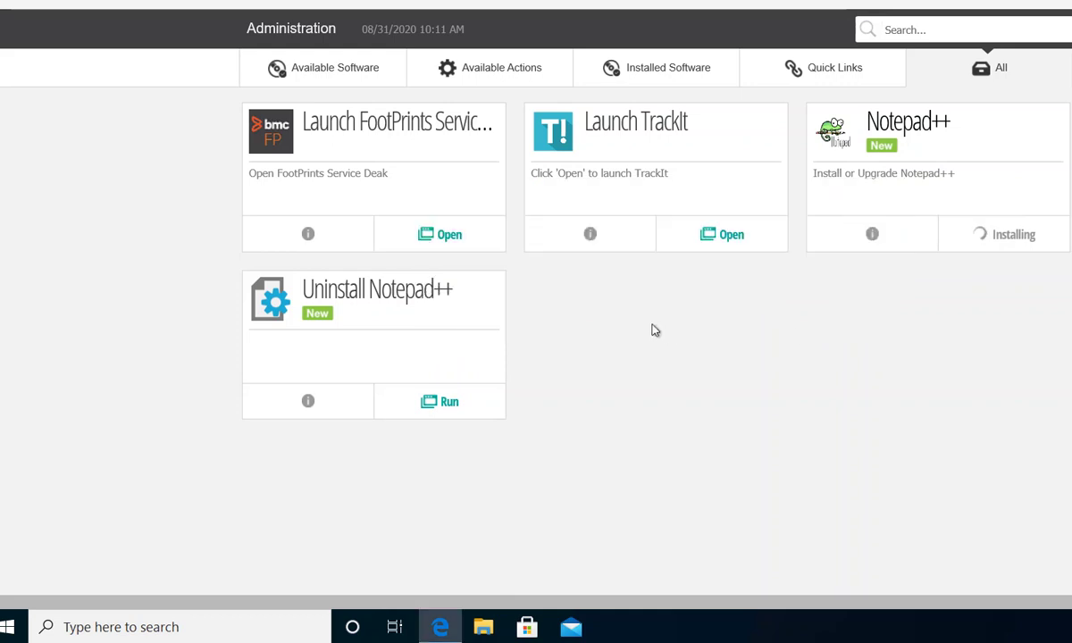
- Search for "notepad", open Notepad++ and check its version in the About information, closing that dialog when done
{"action": "left_click", "coordinate": [7, 631]}
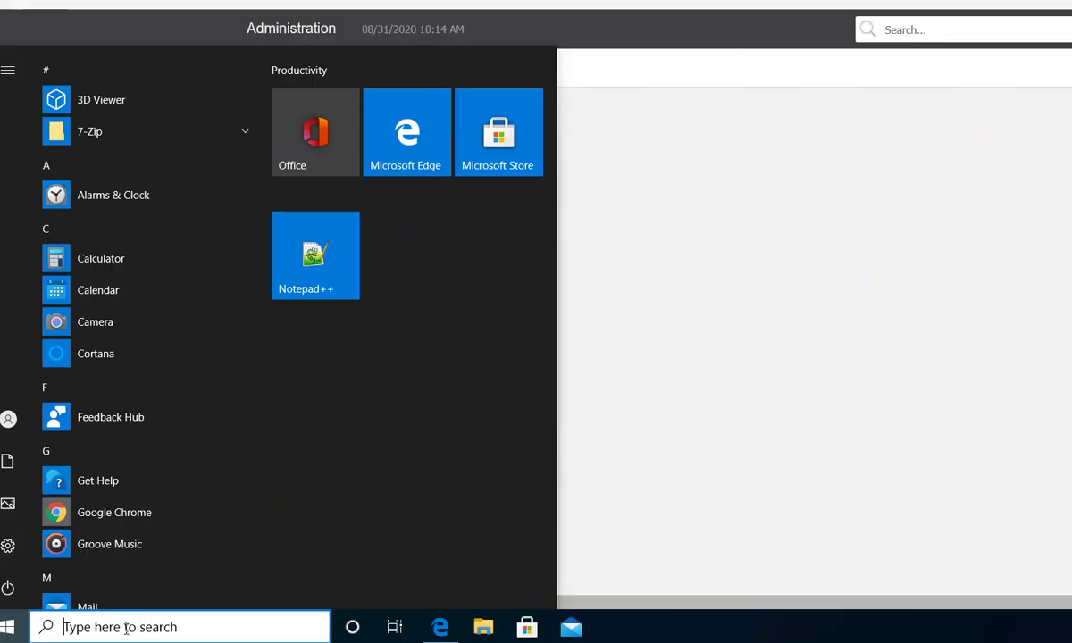
{"action": "left_click", "coordinate": [127, 631]}
{"action": "type", "text": "not"}
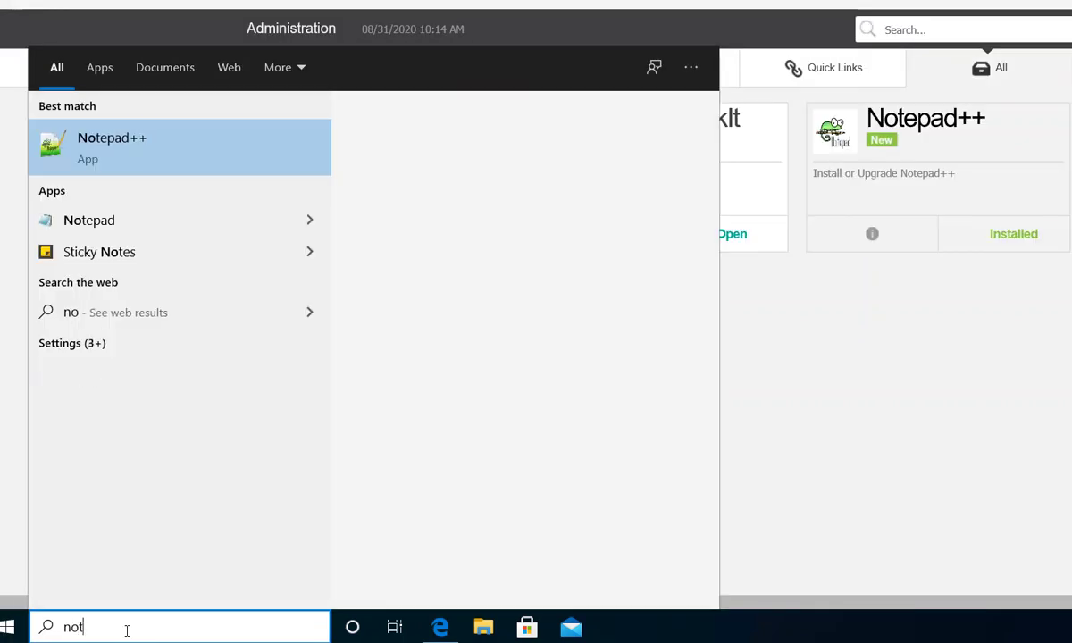
{"action": "type", "text": "epad"}
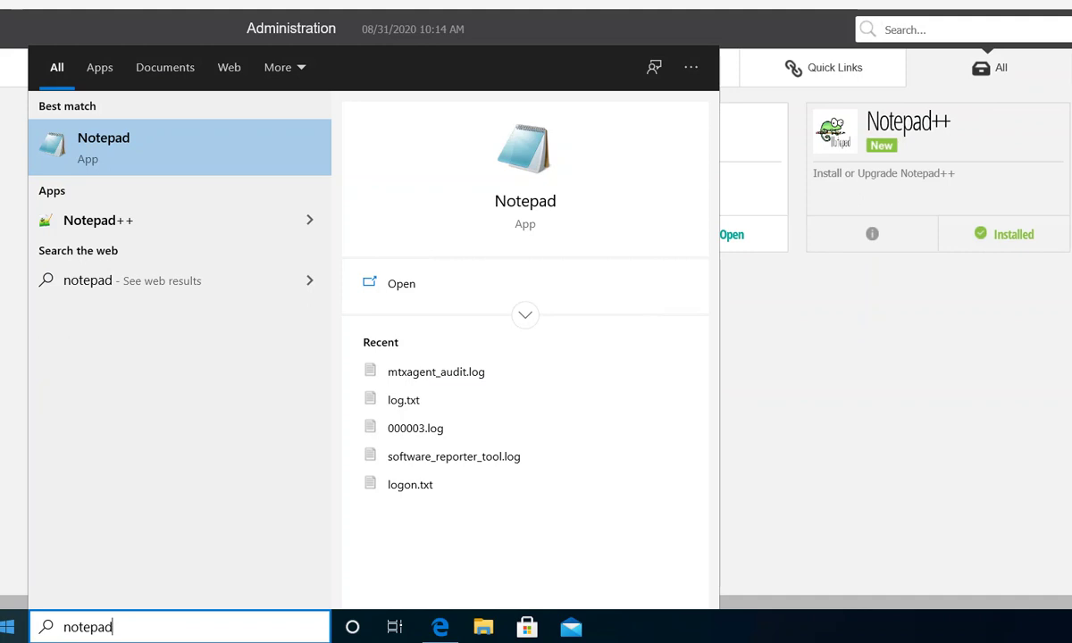
{"action": "left_click", "coordinate": [92, 221]}
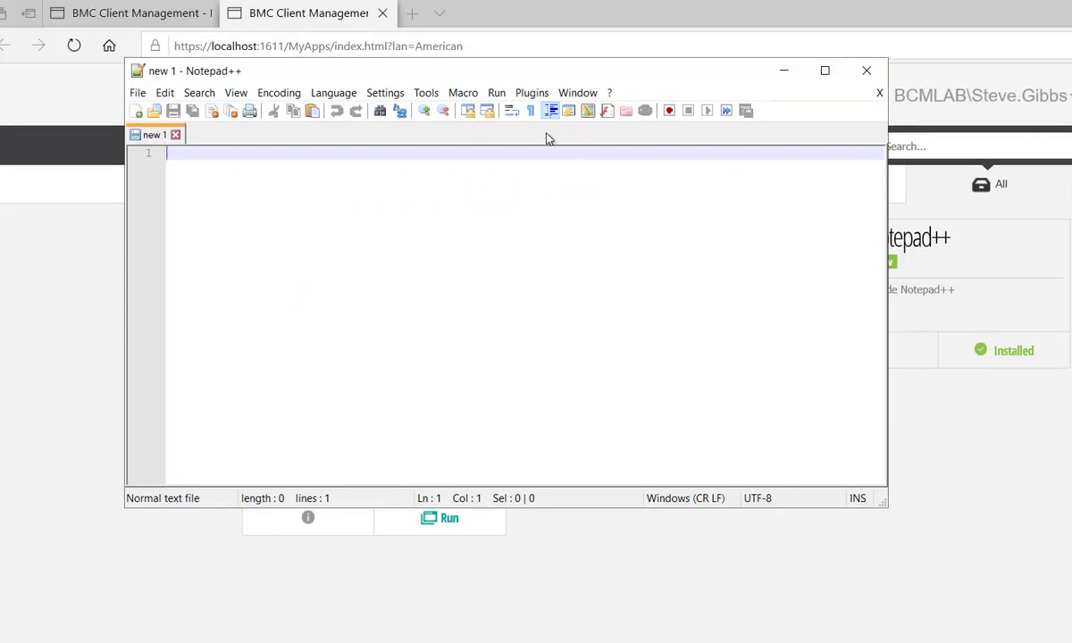
{"action": "left_click", "coordinate": [611, 93]}
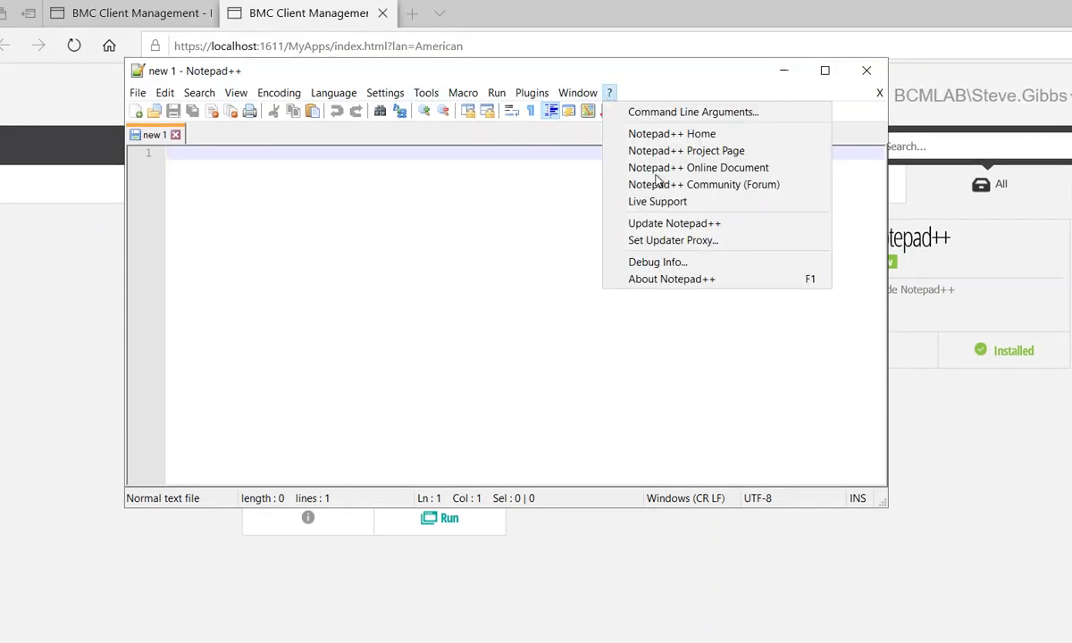
{"action": "left_click", "coordinate": [668, 281]}
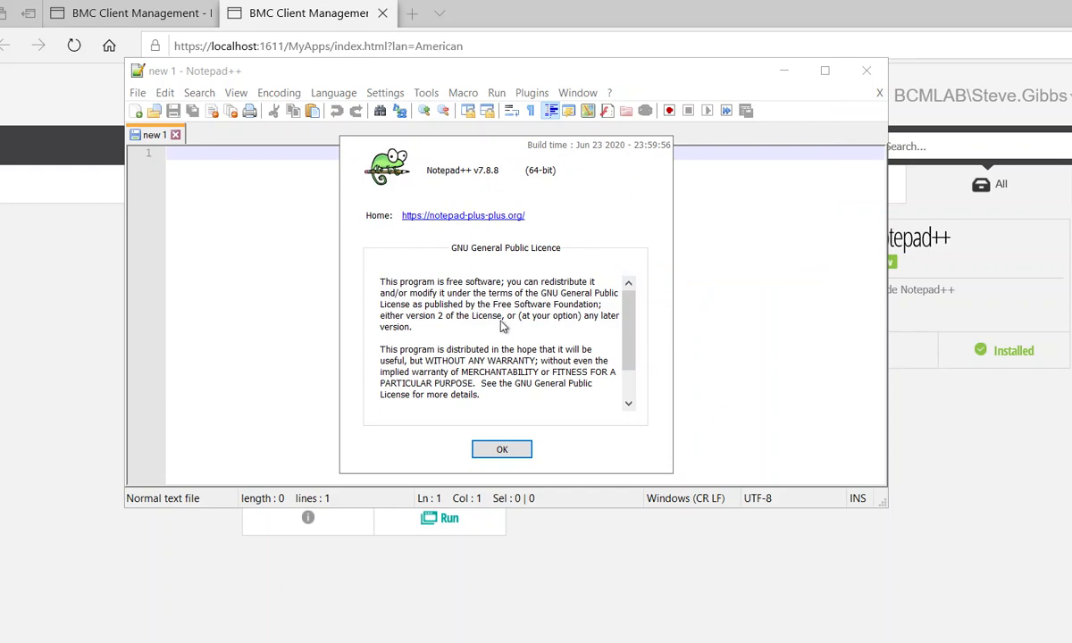
{"action": "left_click", "coordinate": [502, 450]}
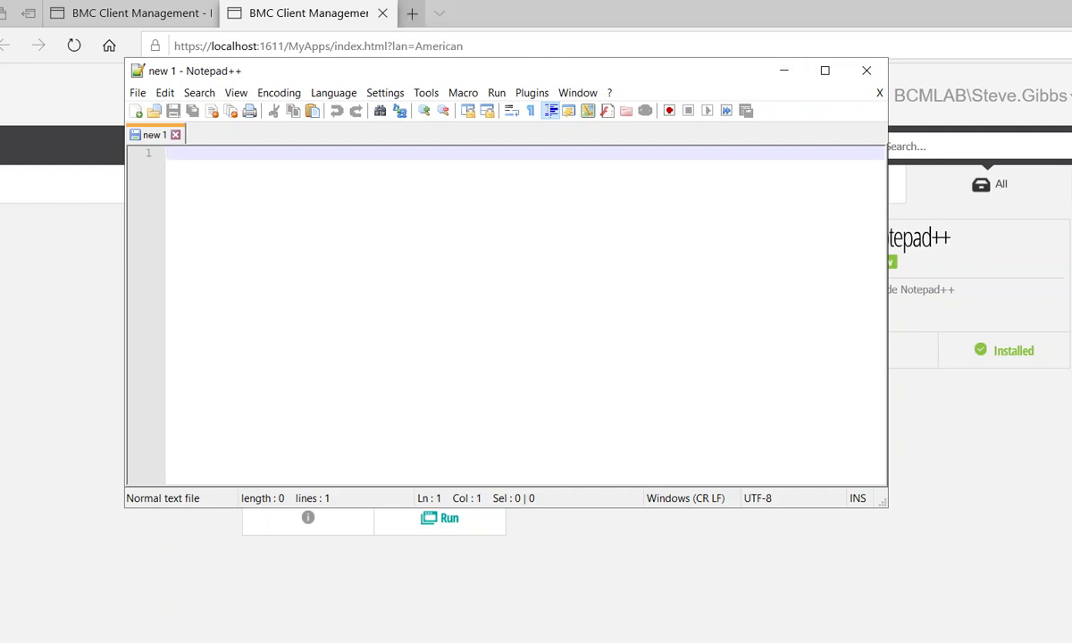
- Switch to the BMC Client Management console and examine the Notepad++ operational rule log for GIBB204, covering its execution and cleanup phases
{"action": "key", "text": "alt+Tab"}
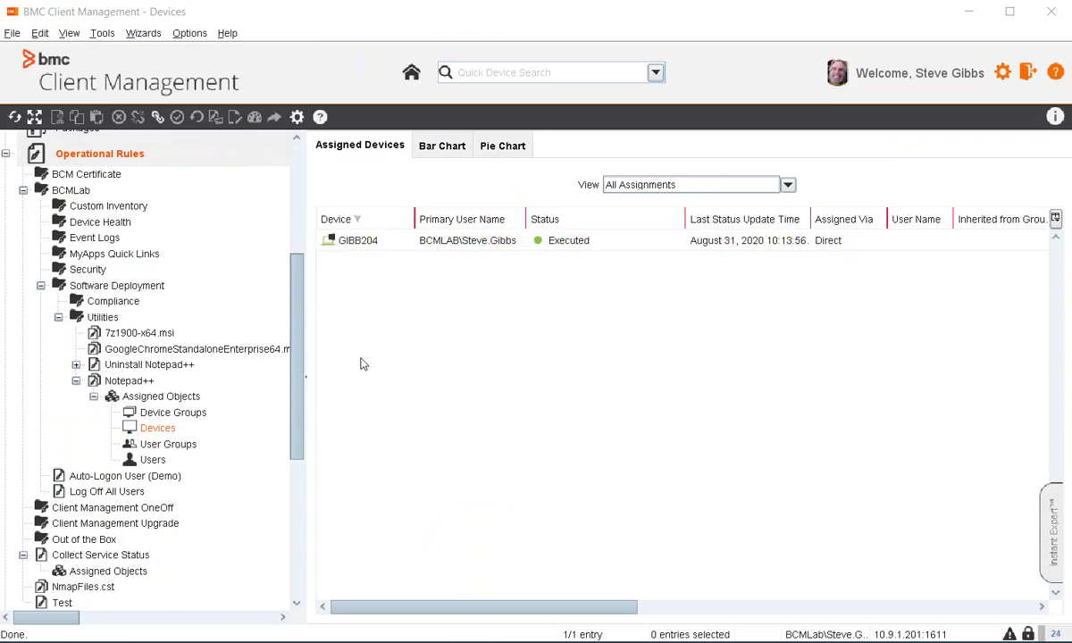
{"action": "right_click", "coordinate": [489, 242]}
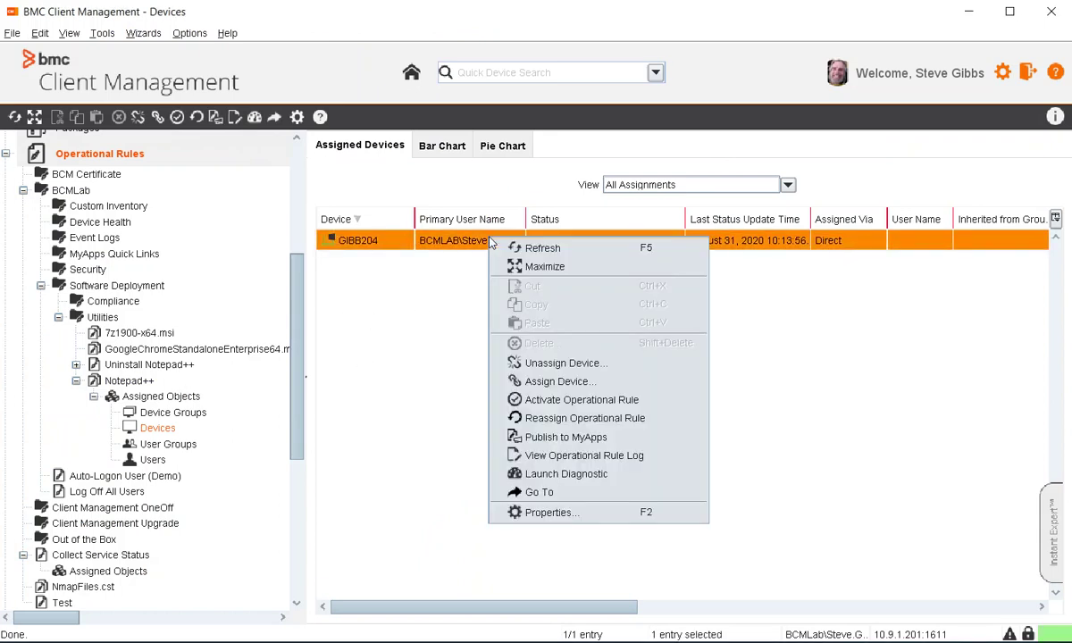
{"action": "left_click", "coordinate": [556, 455]}
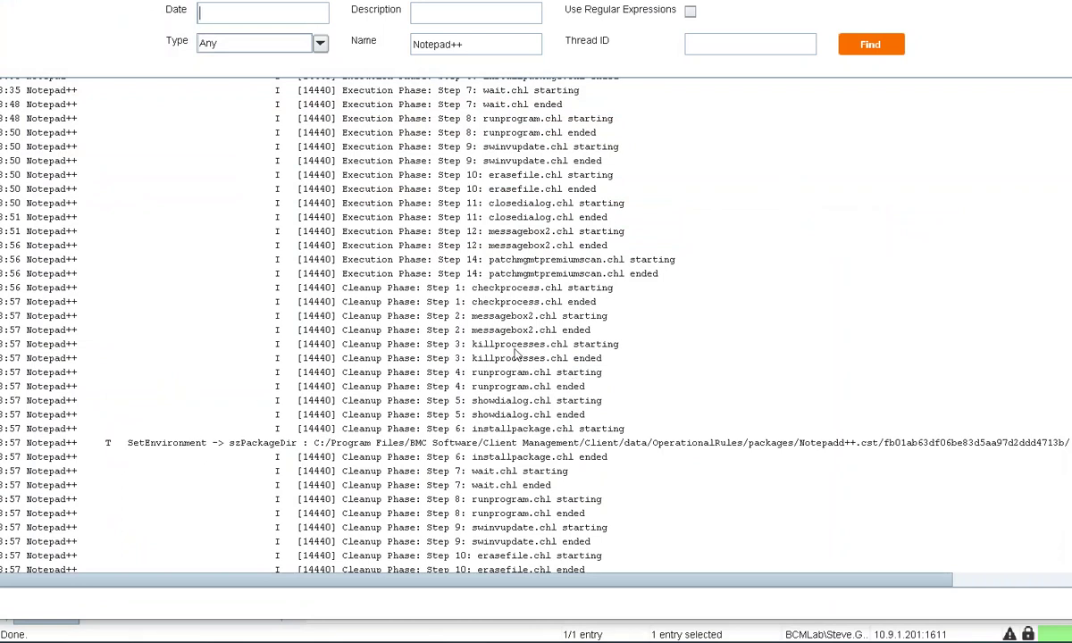
{"action": "scroll", "coordinate": [515, 354], "scroll_direction": "up", "scroll_amount": 10}
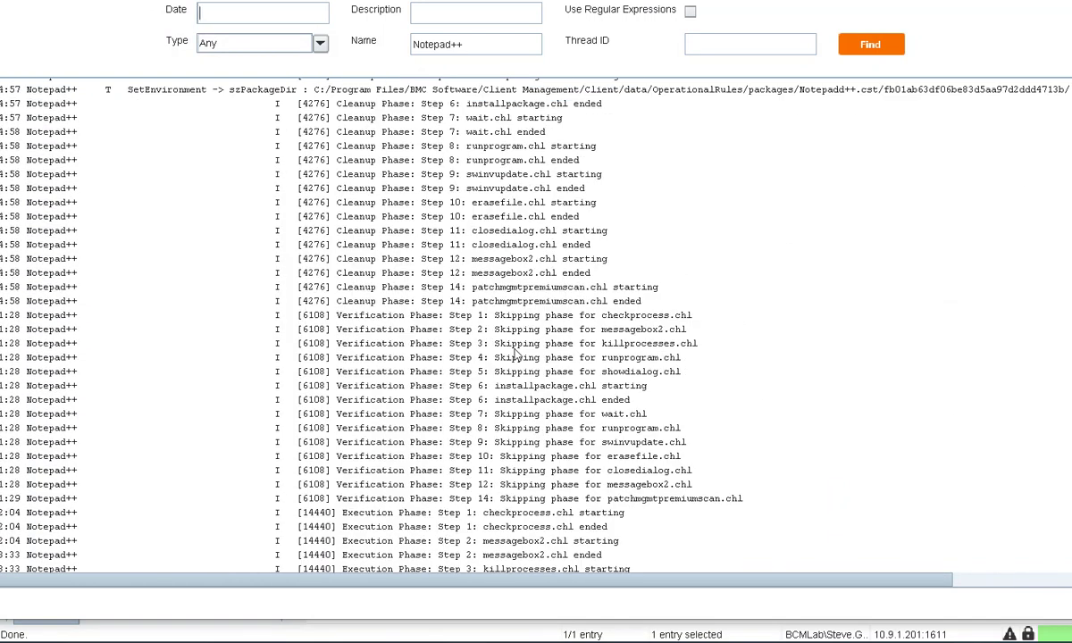
{"action": "scroll", "coordinate": [514, 353], "scroll_direction": "down", "scroll_amount": 4}
{"action": "scroll", "coordinate": [514, 354], "scroll_direction": "up", "scroll_amount": 8}
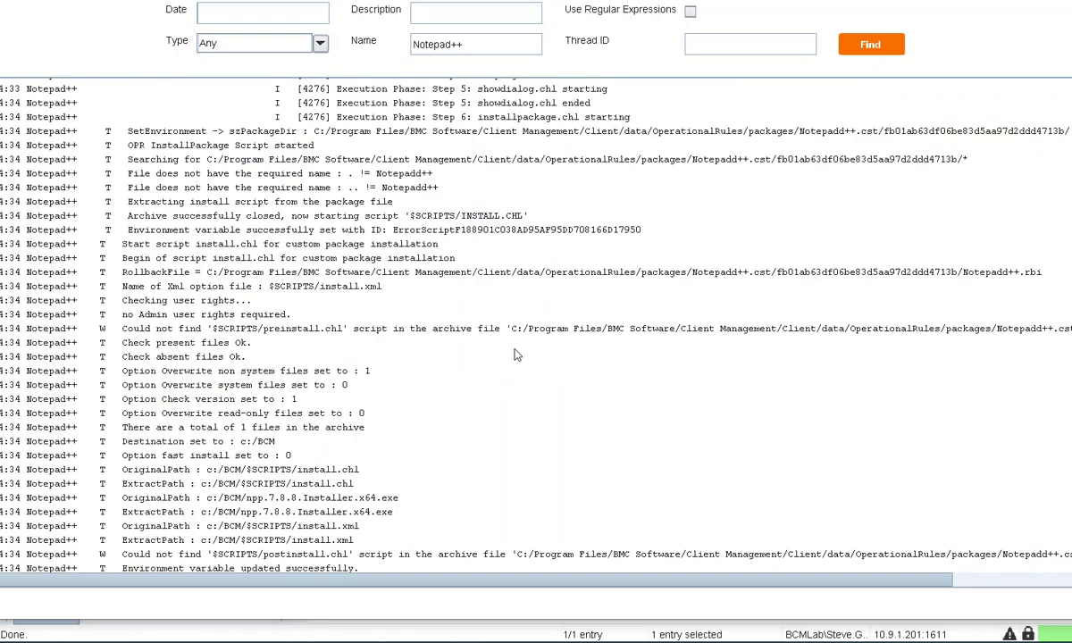
{"action": "scroll", "coordinate": [515, 354], "scroll_direction": "down", "scroll_amount": 8}
{"action": "scroll", "coordinate": [515, 353], "scroll_direction": "up", "scroll_amount": 13}
{"action": "scroll", "coordinate": [515, 353], "scroll_direction": "down", "scroll_amount": 8}
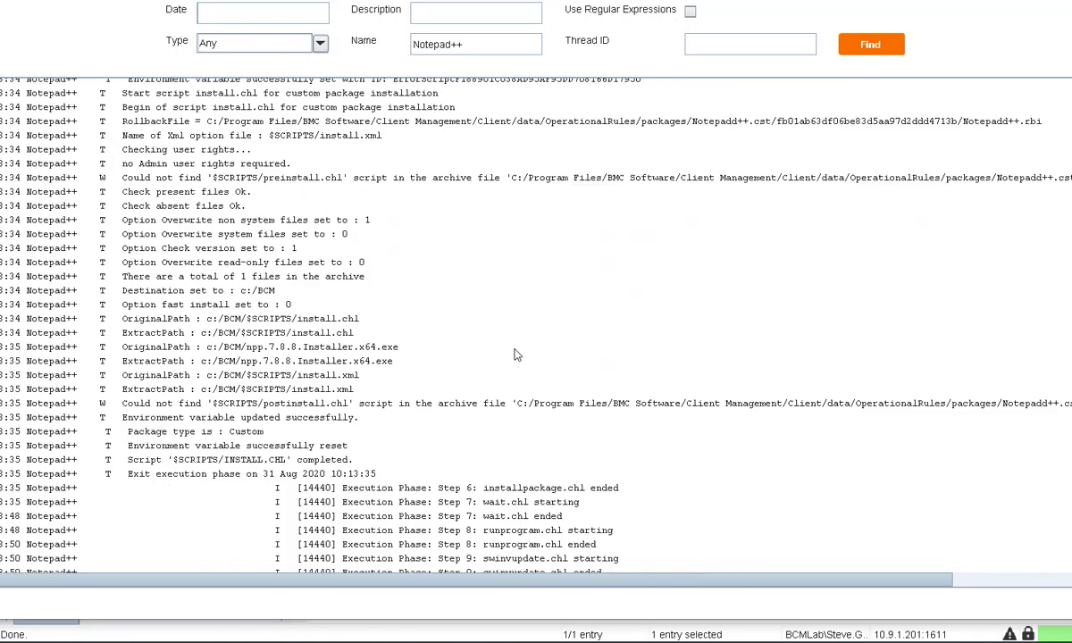
{"action": "scroll", "coordinate": [514, 354], "scroll_direction": "down", "scroll_amount": 8}
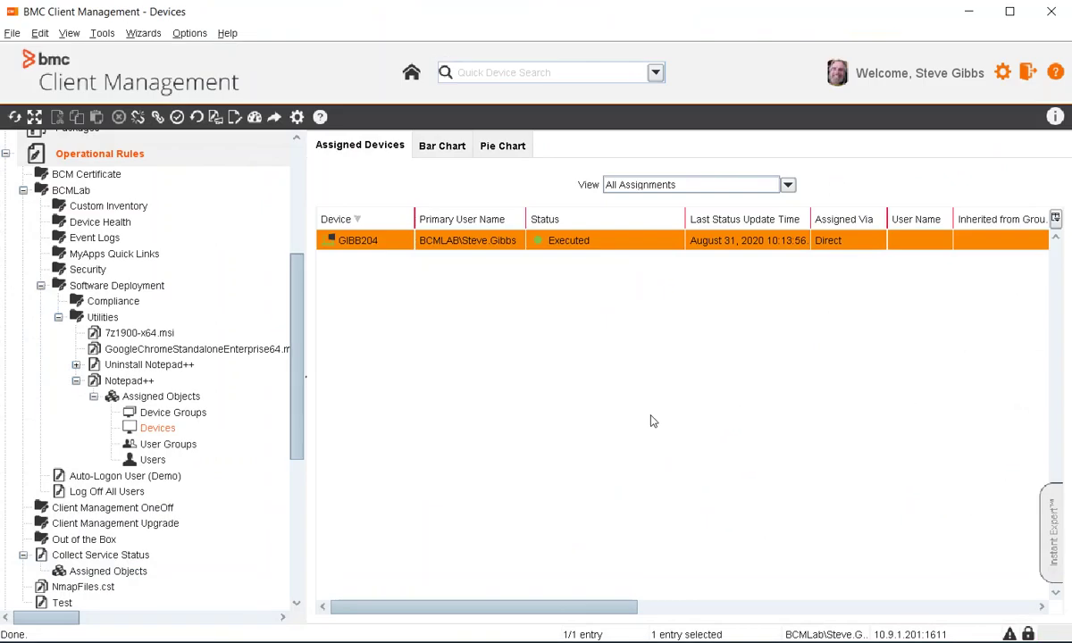
- Open the Notepad++ rule's step list and examine the parameters and workflow of its Check Running Process step, leaving them unchanged
{"action": "left_click", "coordinate": [120, 380]}
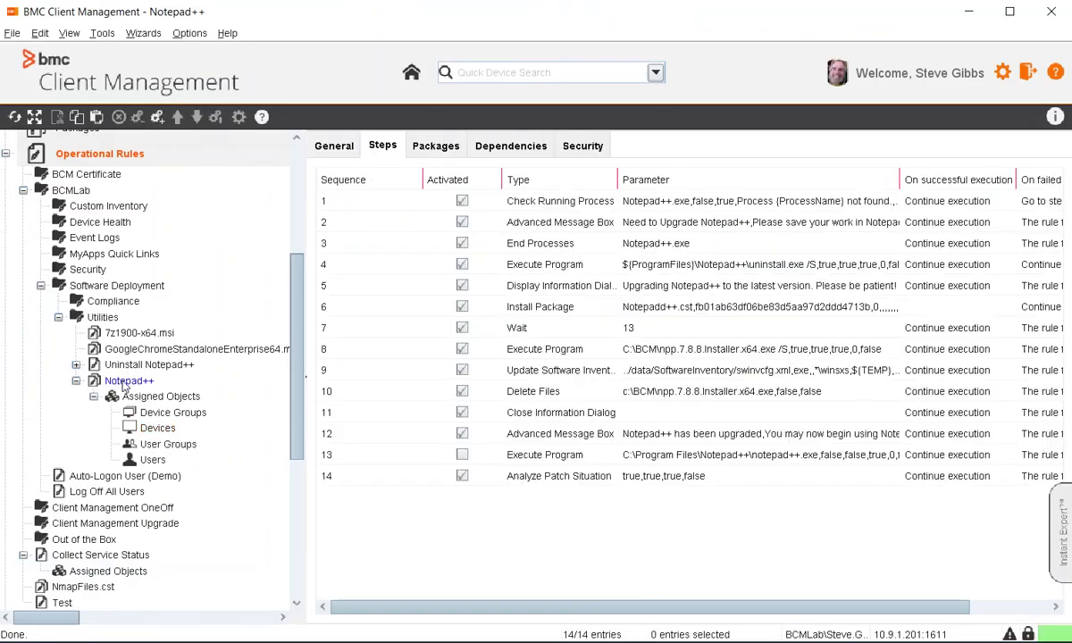
{"action": "left_click", "coordinate": [560, 214]}
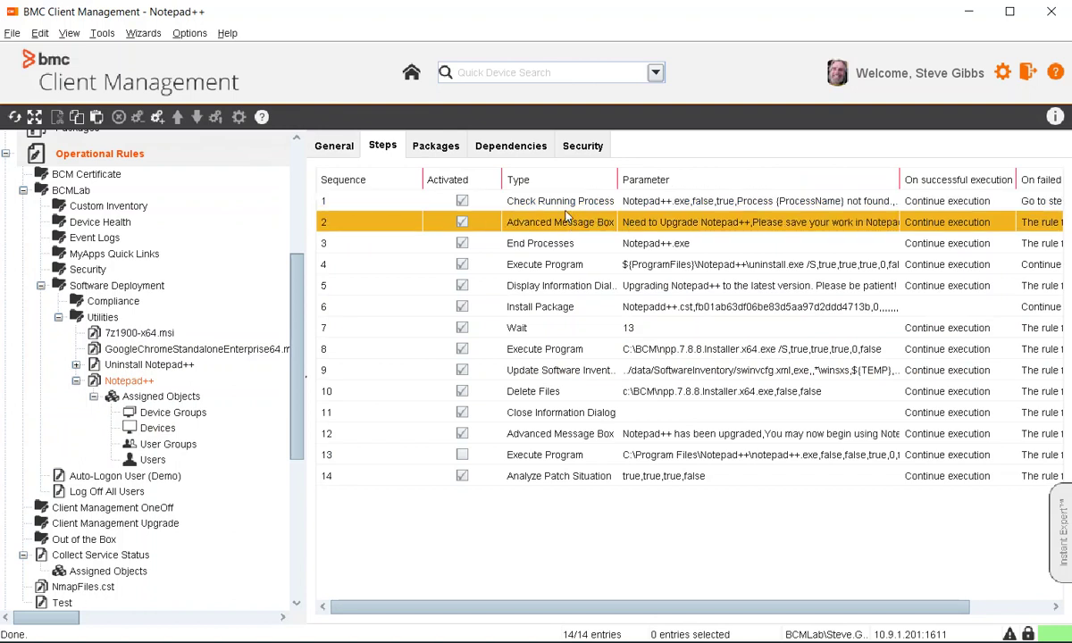
{"action": "left_click", "coordinate": [553, 204]}
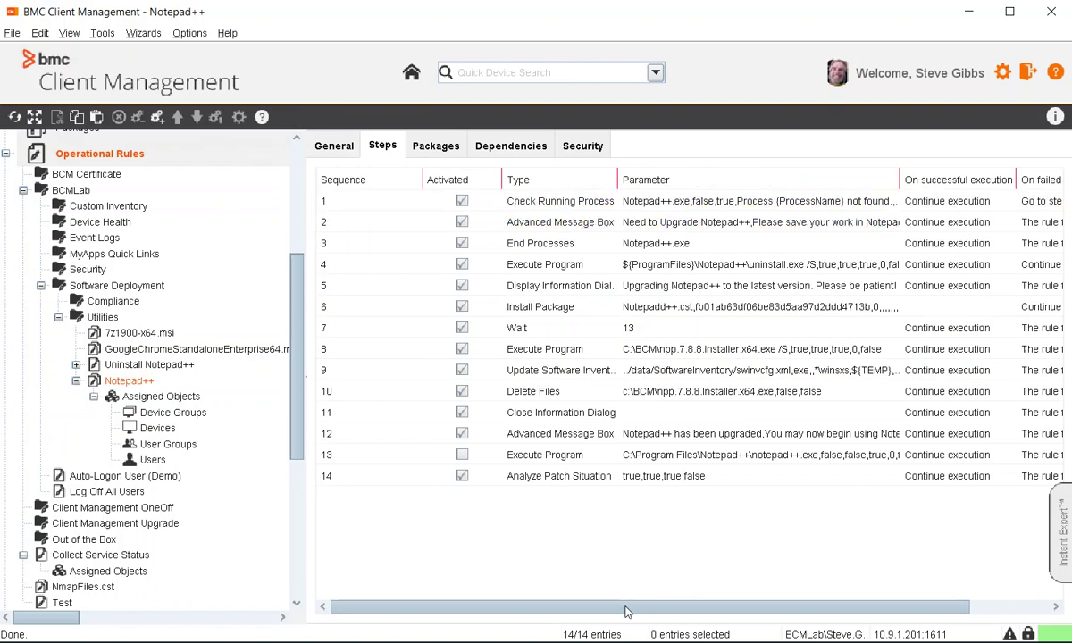
{"action": "left_click_drag", "start_coordinate": [626, 612], "coordinate": [739, 619]}
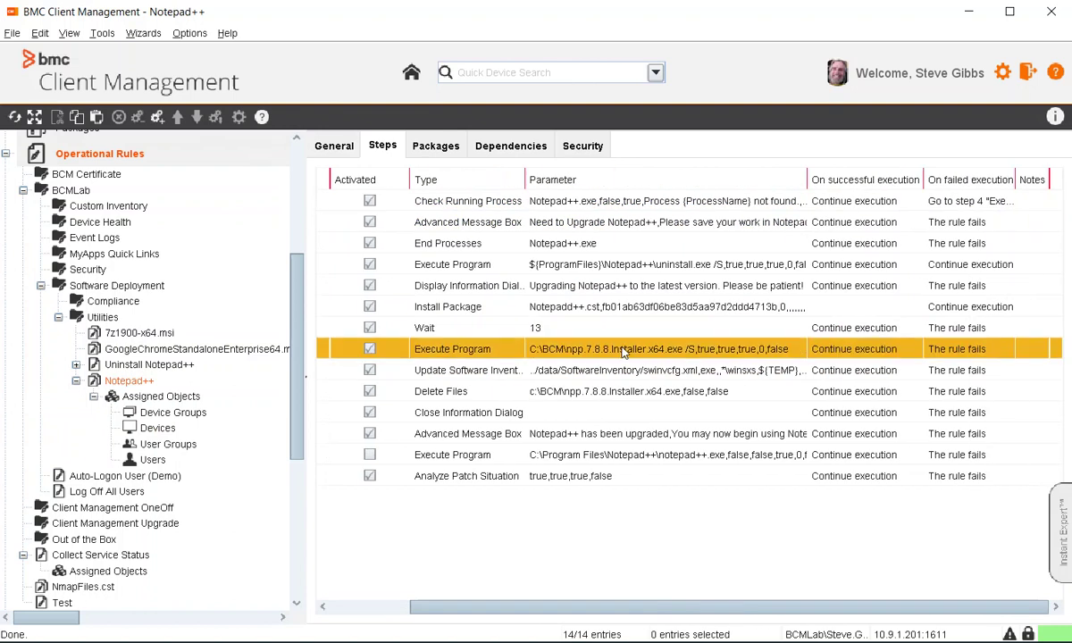
{"action": "double_click", "coordinate": [596, 202]}
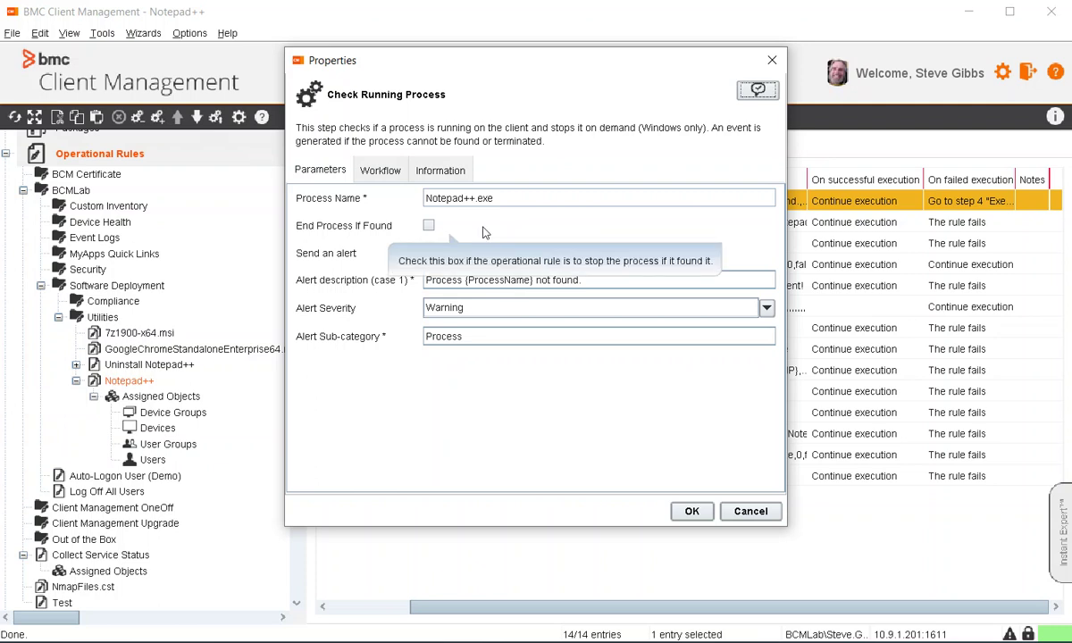
{"action": "left_click", "coordinate": [375, 173]}
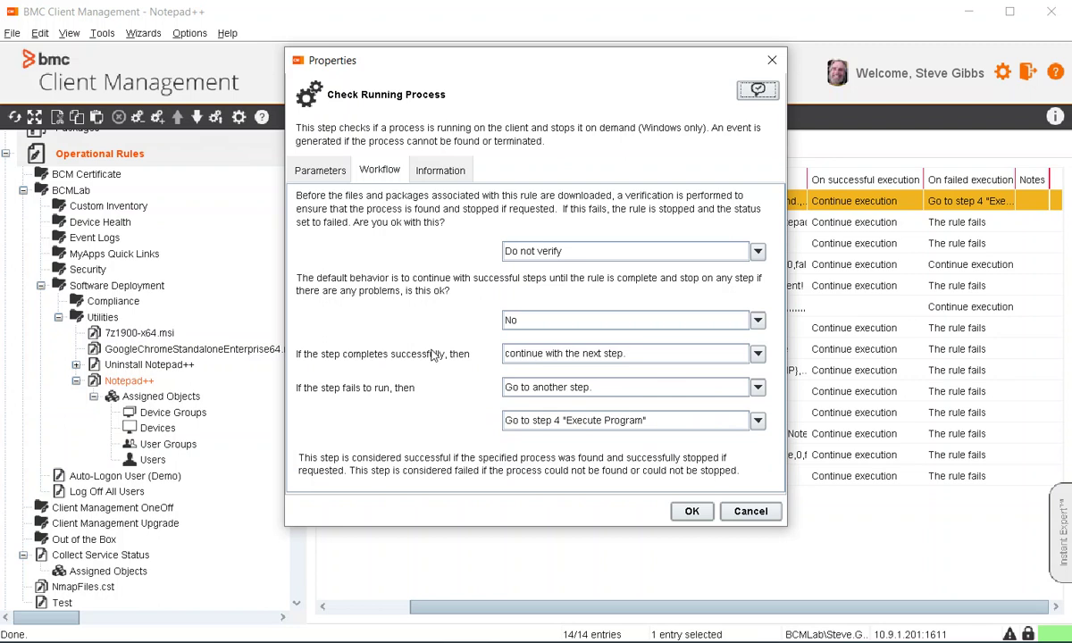
{"action": "left_click", "coordinate": [750, 511]}
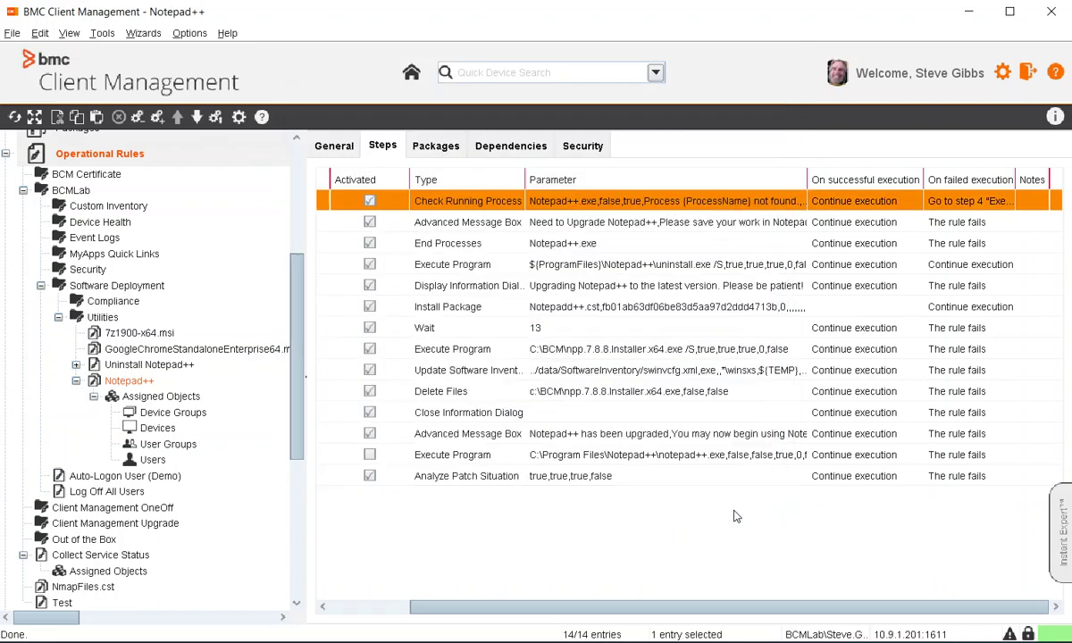
- Examine the parameters and workflow of the Execute Program step that runs the Notepad++ uninstaller, closing its properties when done
{"action": "double_click", "coordinate": [649, 266]}
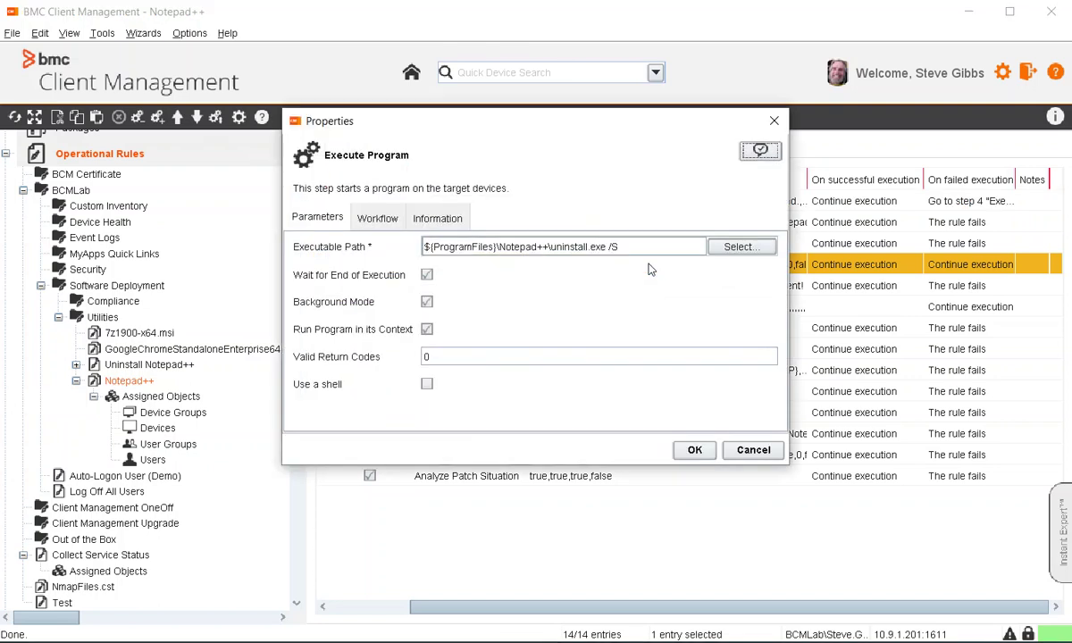
{"action": "left_click", "coordinate": [358, 212]}
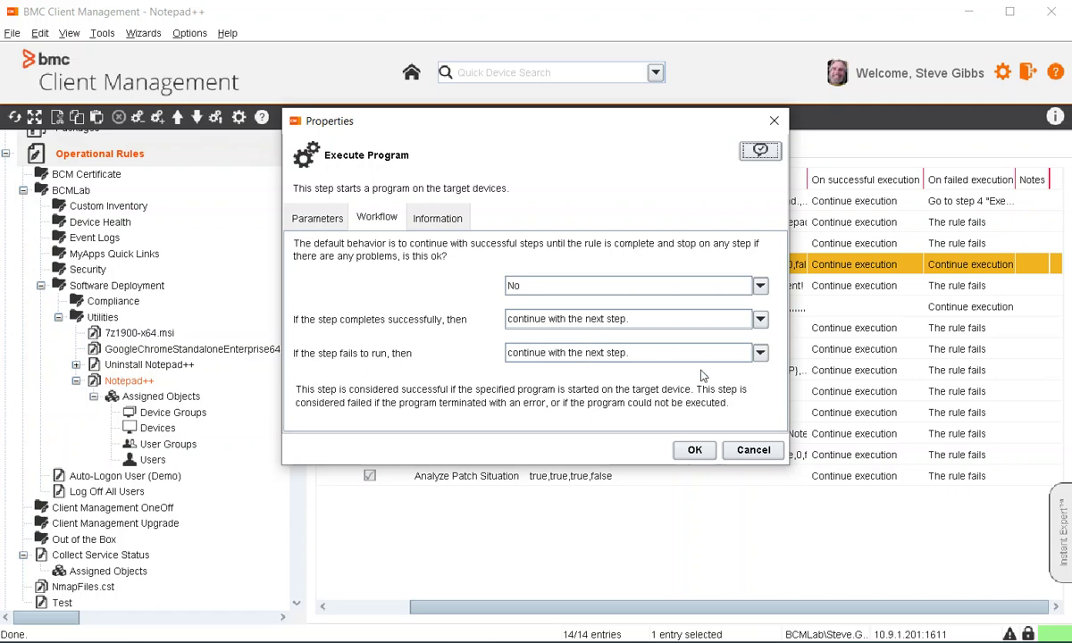
{"action": "left_click", "coordinate": [694, 449]}
{"action": "left_click_drag", "start_coordinate": [625, 264], "coordinate": [300, 429]}
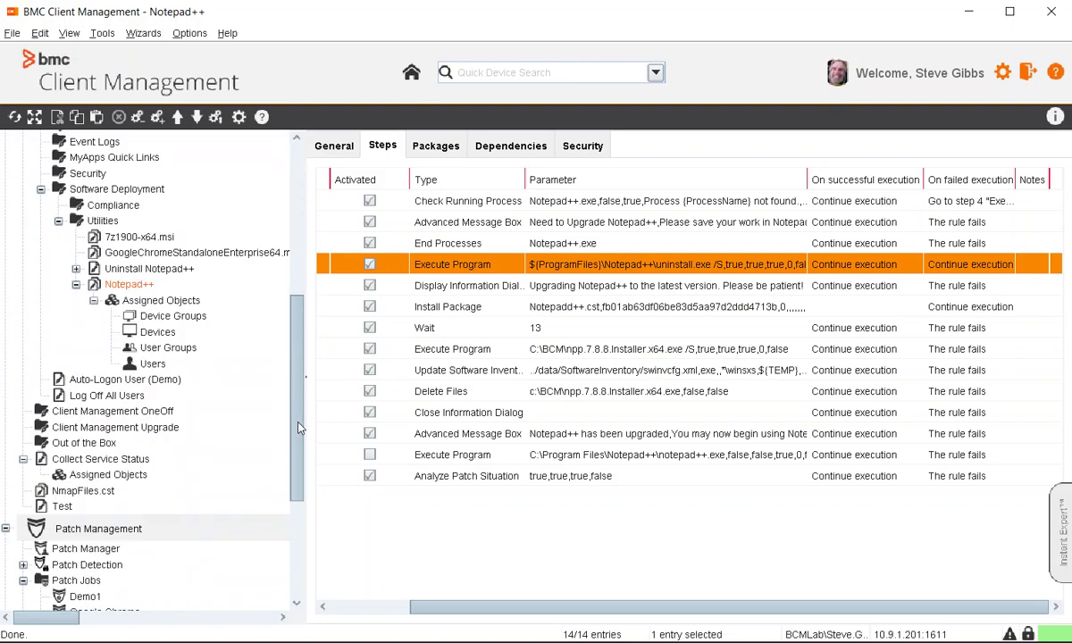